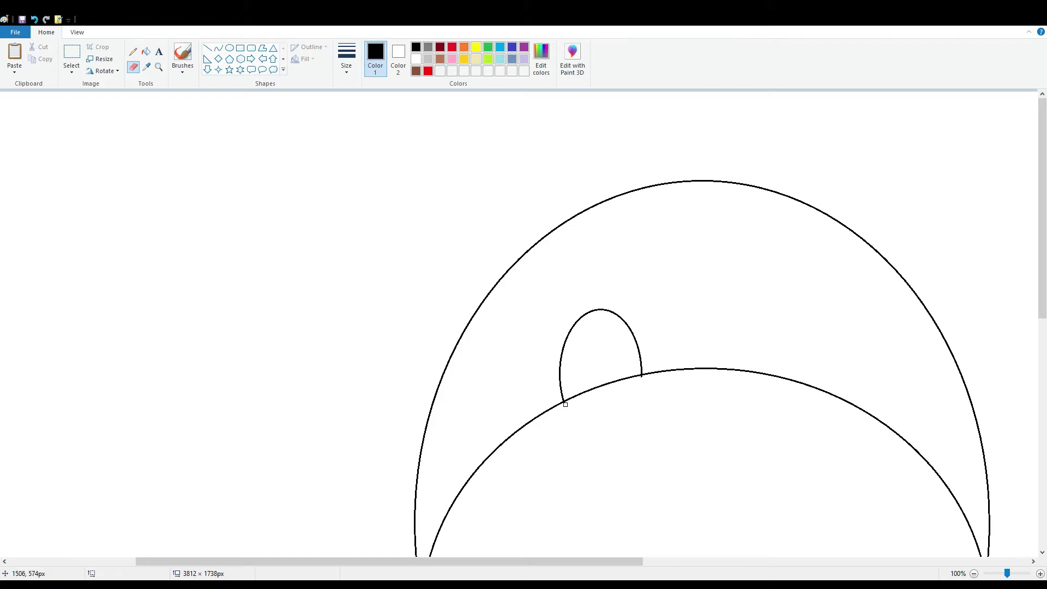
# Draw a black-filled ellipse about 28 × 42 px as the pupil inside the dog's eye.
pyautogui.click(229, 48)
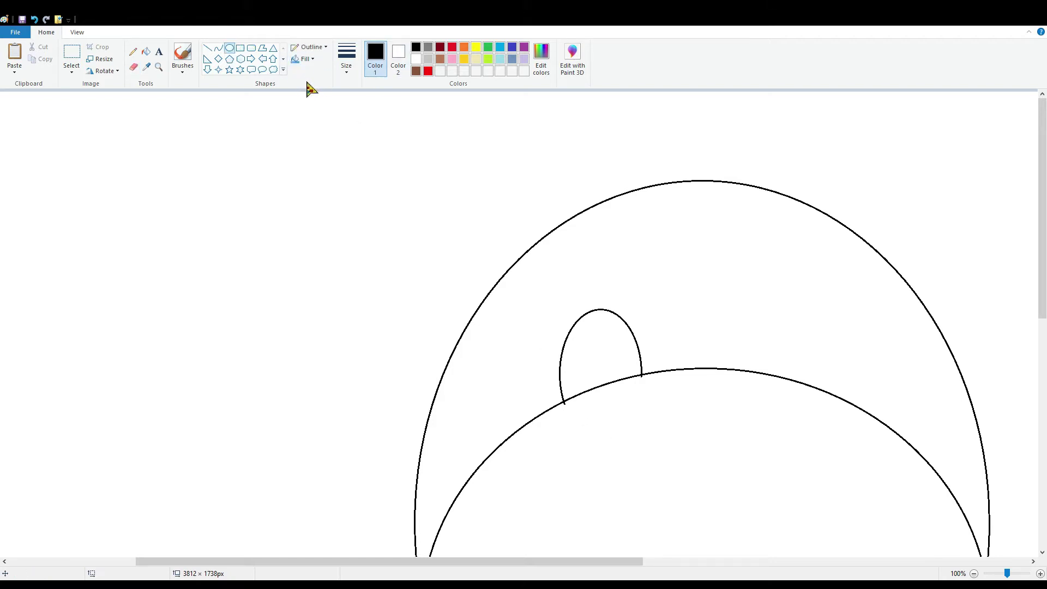
pyautogui.click(398, 55)
pyautogui.click(416, 47)
pyautogui.moveTo(598, 332); pyautogui.dragTo(613, 354)
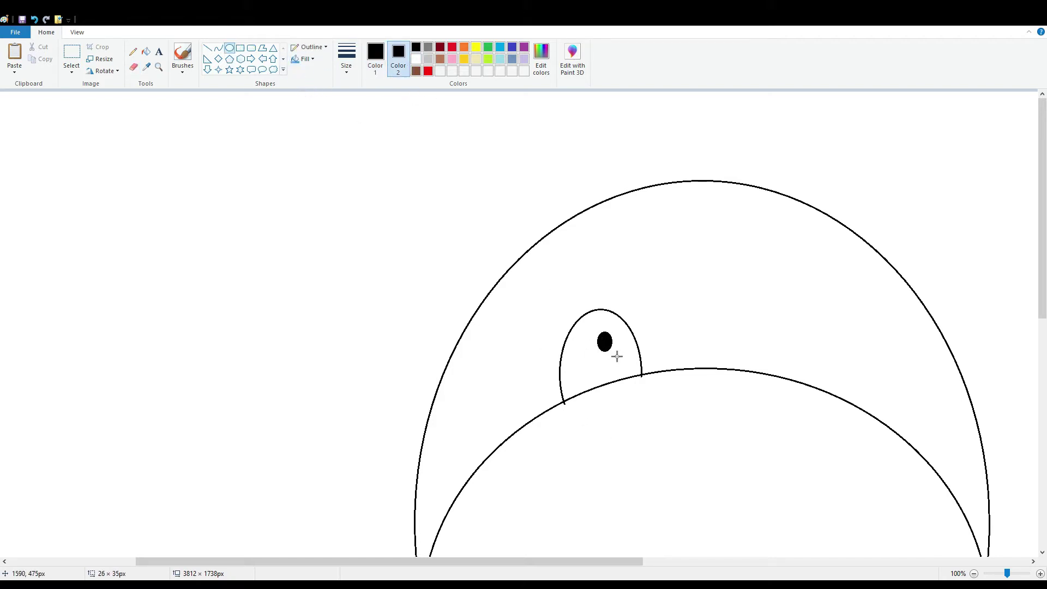
# Nudge the pupil down and right to the muzzle's edge, and enlarge it slightly toward the eye's upper left.
pyautogui.press('Down')
pyautogui.press('Down')
pyautogui.press('Down')
pyautogui.press('Down')
pyautogui.press('Down')
pyautogui.press('Down')
pyautogui.press('Down')
pyautogui.press('Down')
pyautogui.press('Down')
pyautogui.press('Down')
pyautogui.press('Down')
pyautogui.press('Down')
pyautogui.press('Down')
pyautogui.press('Down')
pyautogui.press('Down')
pyautogui.press('Down')
pyautogui.press('Down')
pyautogui.press('Down')
pyautogui.press('Down')
pyautogui.press('Down')
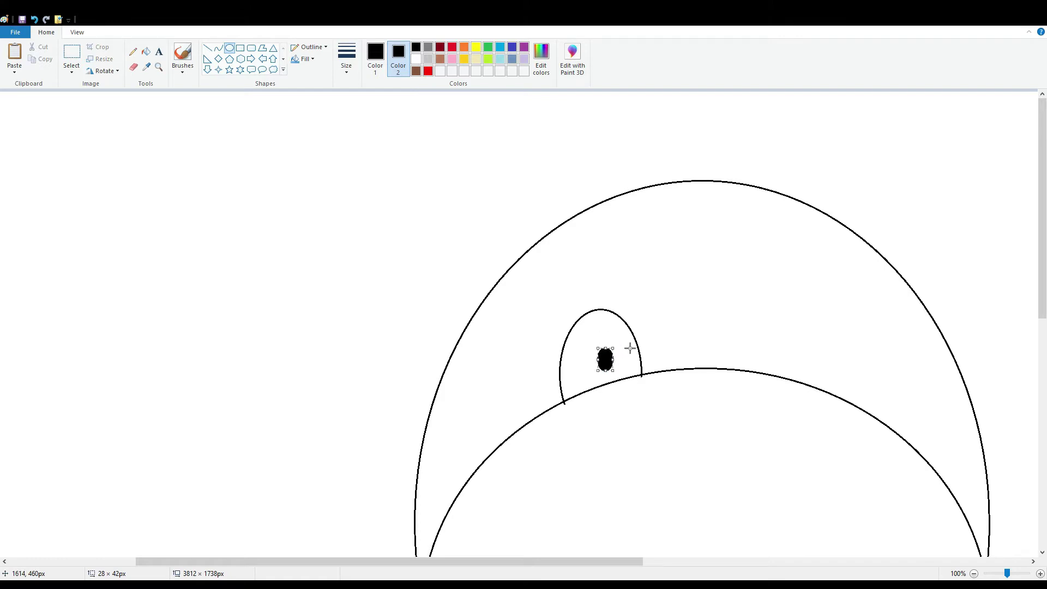
pyautogui.press('Right')
pyautogui.press('Right')
pyautogui.press('Right')
pyautogui.press('Right')
pyautogui.press('Right')
pyautogui.press('Right')
pyautogui.press('Right')
pyautogui.press('Right')
pyautogui.press('Right')
pyautogui.press('Right')
pyautogui.press('Right')
pyautogui.press('Right')
pyautogui.press('Right')
pyautogui.press('Right')
pyautogui.press('Right')
pyautogui.press('Down')
pyautogui.press('Down')
pyautogui.press('Down')
pyautogui.press('Down')
pyautogui.press('Down')
pyautogui.press('Down')
pyautogui.press('Down')
pyautogui.press('Down')
pyautogui.press('Down')
pyautogui.press('Down')
pyautogui.press('Down')
pyautogui.press('Down')
pyautogui.press('Down')
pyautogui.press('Down')
pyautogui.press('Down')
pyautogui.press('Down')
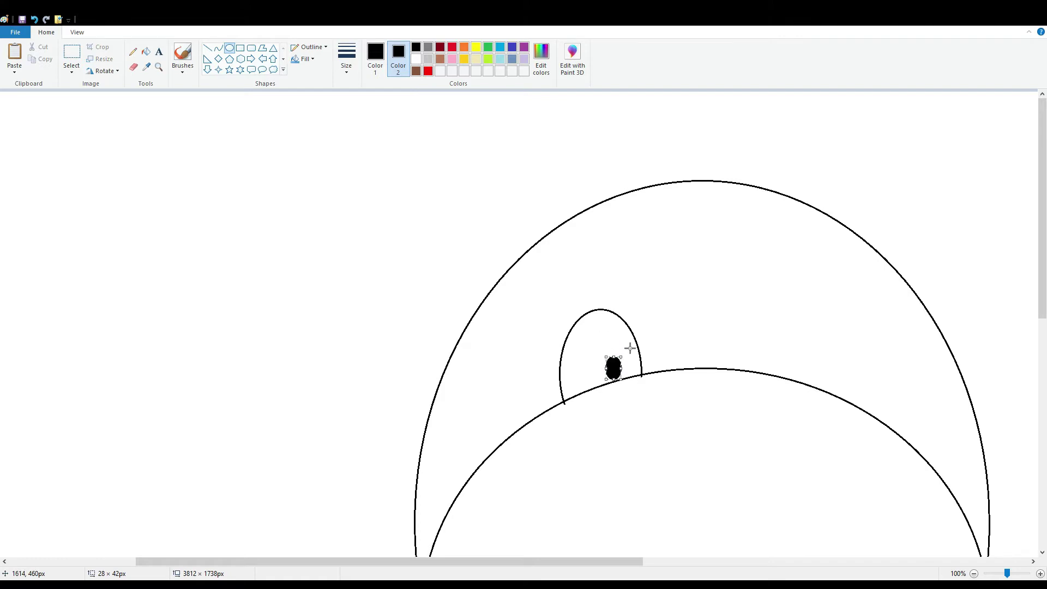
pyautogui.moveTo(615, 354); pyautogui.dragTo(602, 351)
pyautogui.click(706, 356)
# Draw a small white-filled ellipse as a highlight in the centre of the pupil.
pyautogui.click(414, 60)
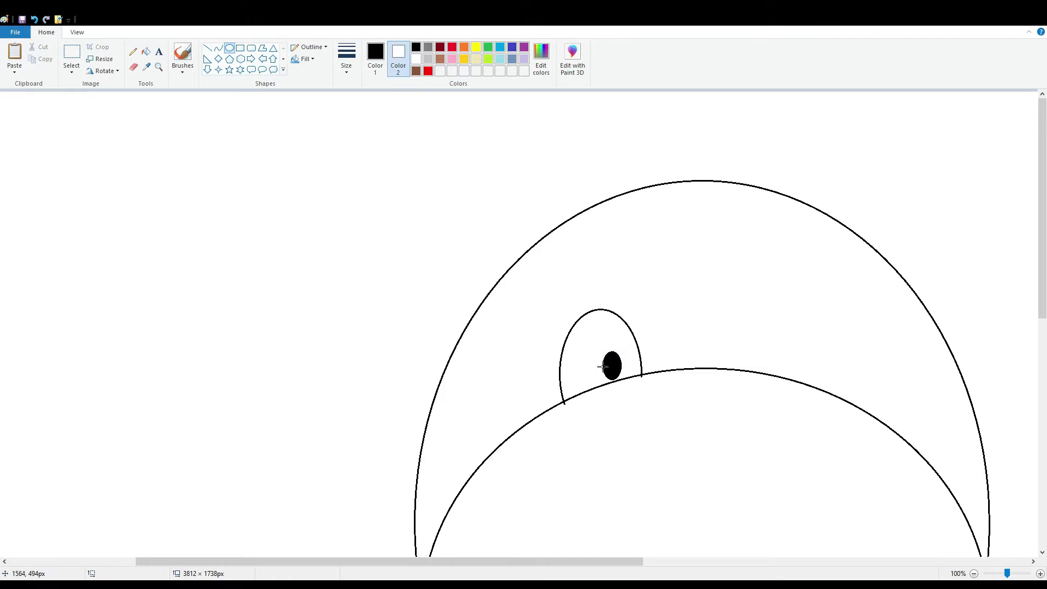
pyautogui.moveTo(613, 366); pyautogui.dragTo(619, 378)
pyautogui.click(727, 347)
# Draw the ear's top edge in black as an upward-bowed curve about 340 px wide, starting from the head's upper left outline.
pyautogui.scroll(-4, 752, 436)
pyautogui.scroll(2, 746, 434)
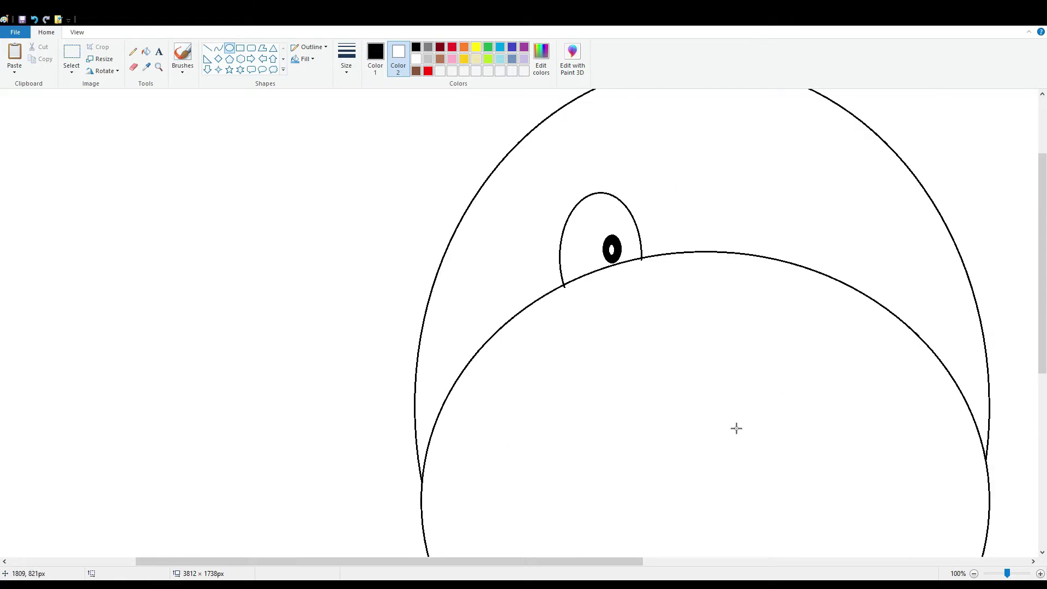
pyautogui.scroll(2, 737, 428)
pyautogui.click(219, 48)
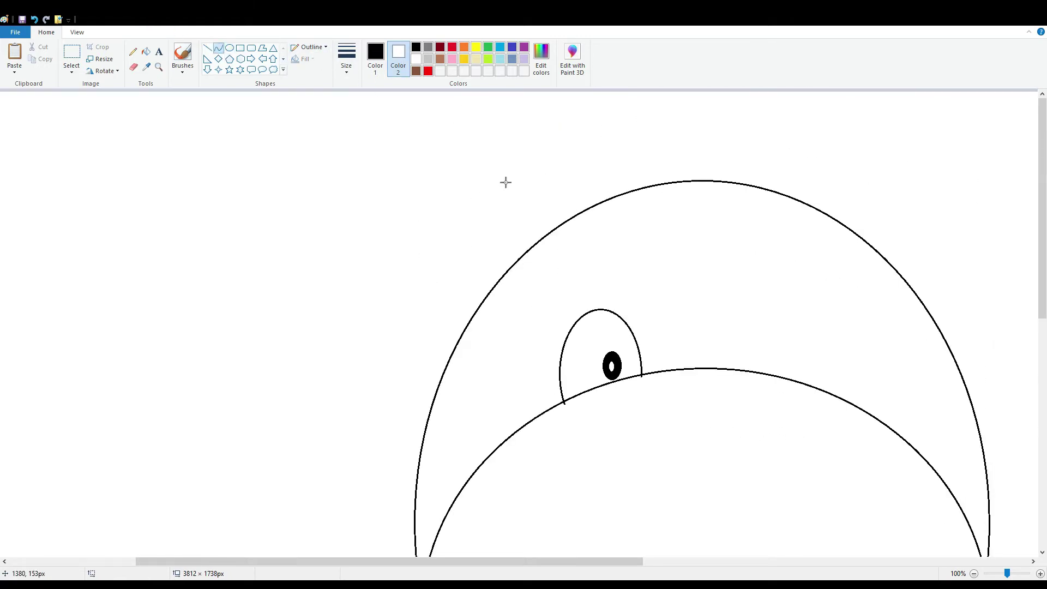
pyautogui.click(375, 60)
pyautogui.moveTo(569, 226)
pyautogui.mouseDown()
pyautogui.moveTo(353, 262)
pyautogui.moveTo(384, 276)
pyautogui.mouseUp()
pyautogui.moveTo(409, 235); pyautogui.dragTo(493, 182)
pyautogui.click(397, 217)
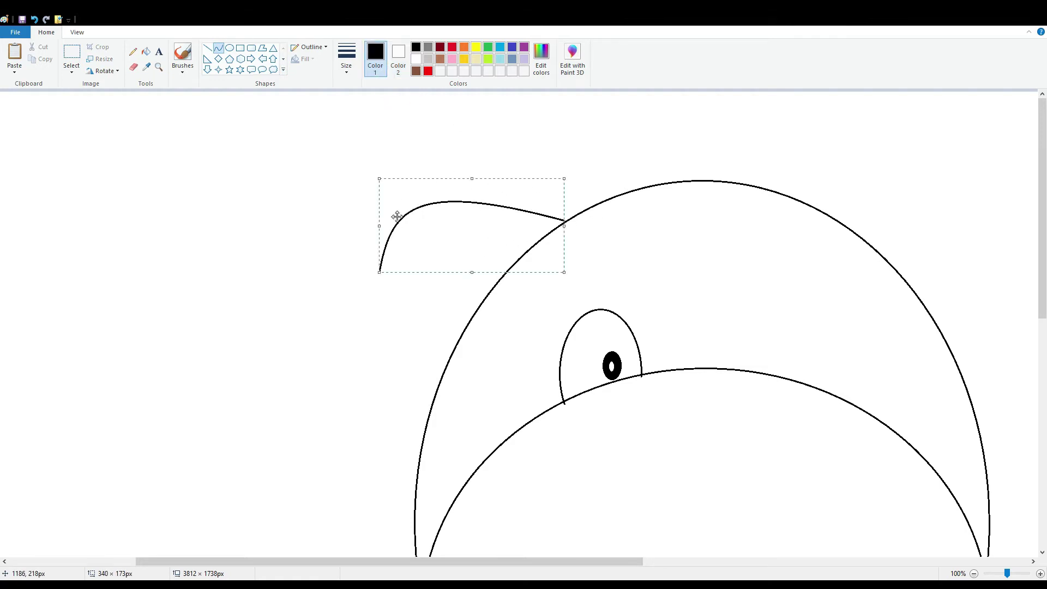
# Continue the ear with an inward-bowed side curve about 205 × 395 px, and close its tip with a rounded curve back to the head.
pyautogui.scroll(-2, 553, 182)
pyautogui.moveTo(384, 160); pyautogui.dragTo(268, 370)
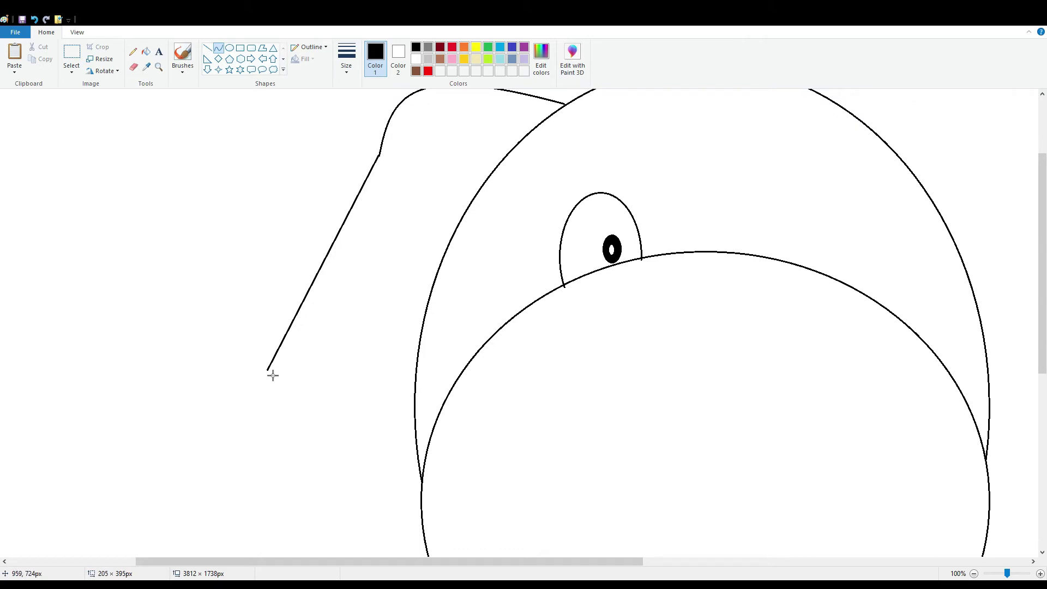
pyautogui.moveTo(348, 232); pyautogui.dragTo(383, 264)
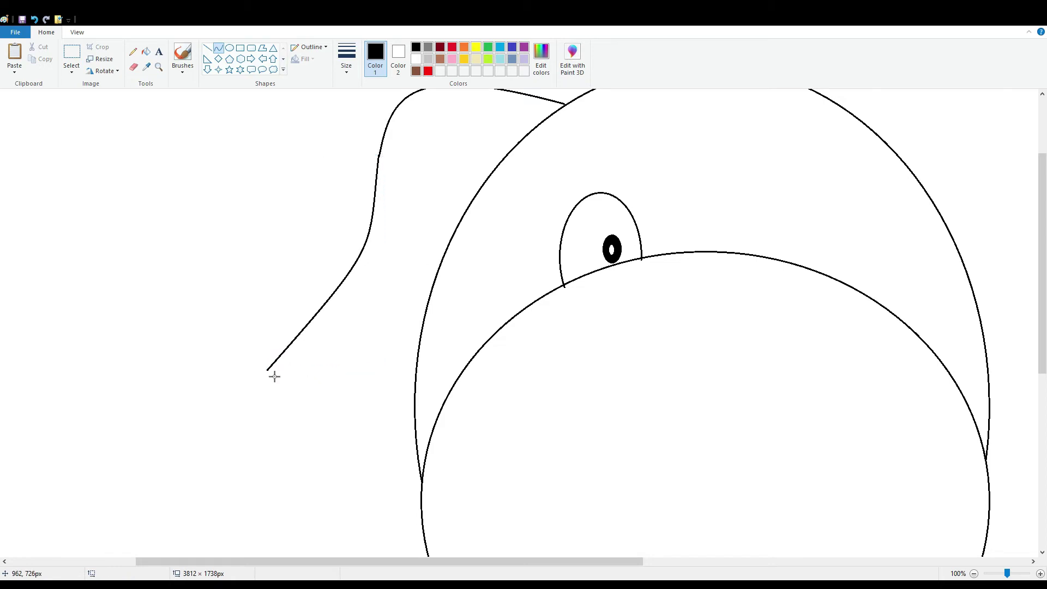
pyautogui.moveTo(269, 371)
pyautogui.mouseDown()
pyautogui.moveTo(402, 449)
pyautogui.moveTo(337, 455)
pyautogui.moveTo(227, 405)
pyautogui.moveTo(299, 460)
pyautogui.moveTo(414, 417)
pyautogui.moveTo(367, 451)
pyautogui.moveTo(407, 439)
pyautogui.mouseUp()
pyautogui.click(336, 459)
pyautogui.click(509, 407)
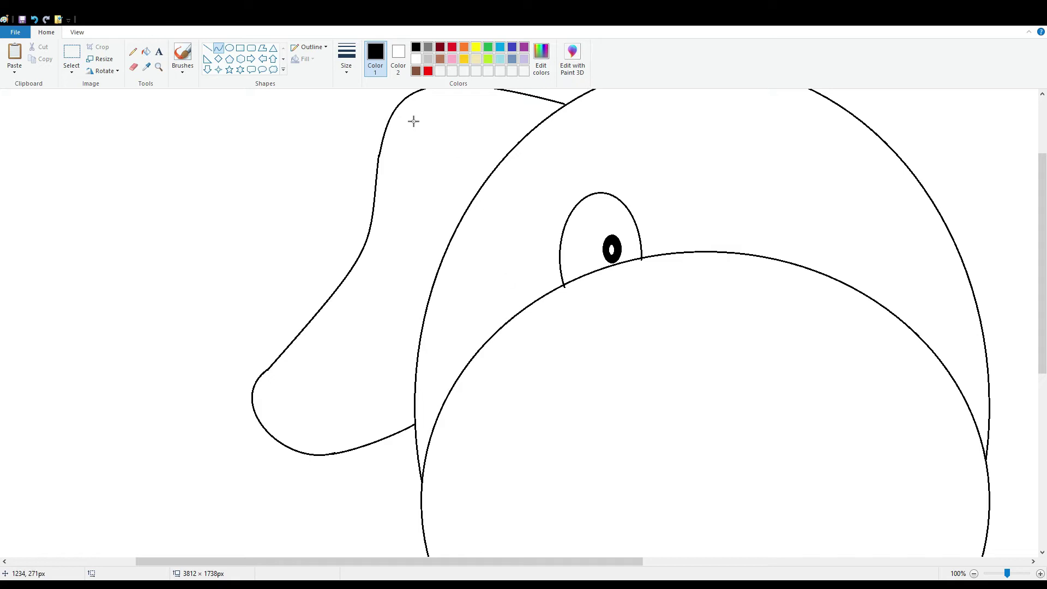
# Draw three small black-filled circles in a triangle on the left side of the muzzle as whisker dots.
pyautogui.click(229, 48)
pyautogui.click(398, 54)
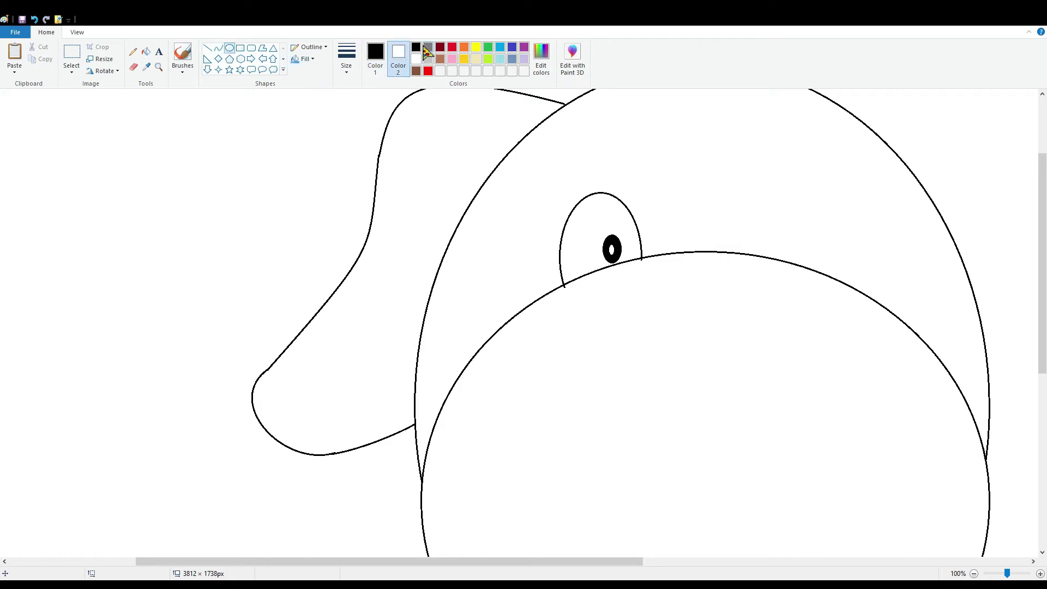
pyautogui.click(416, 47)
pyautogui.scroll(-4, 617, 287)
pyautogui.scroll(2, 617, 287)
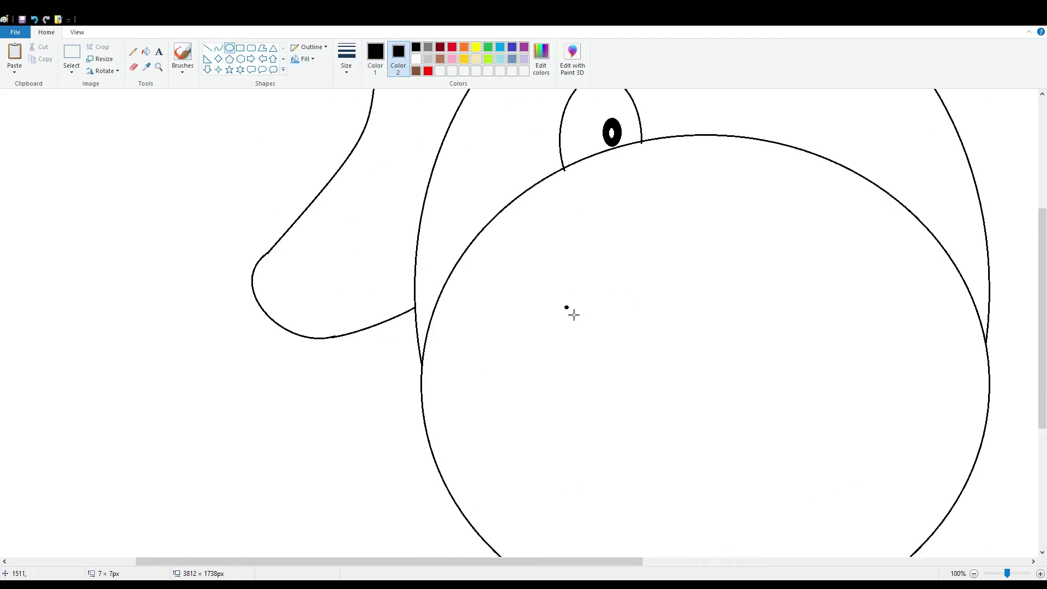
pyautogui.moveTo(564, 305)
pyautogui.mouseDown()
pyautogui.moveTo(578, 319)
pyautogui.moveTo(551, 356)
pyautogui.moveTo(604, 362)
pyautogui.mouseUp()
# Draw a white-filled ellipse about 156 × 124 px in the upper middle of the muzzle as the nose.
pyautogui.click(416, 58)
pyautogui.moveTo(660, 252); pyautogui.dragTo(713, 291)
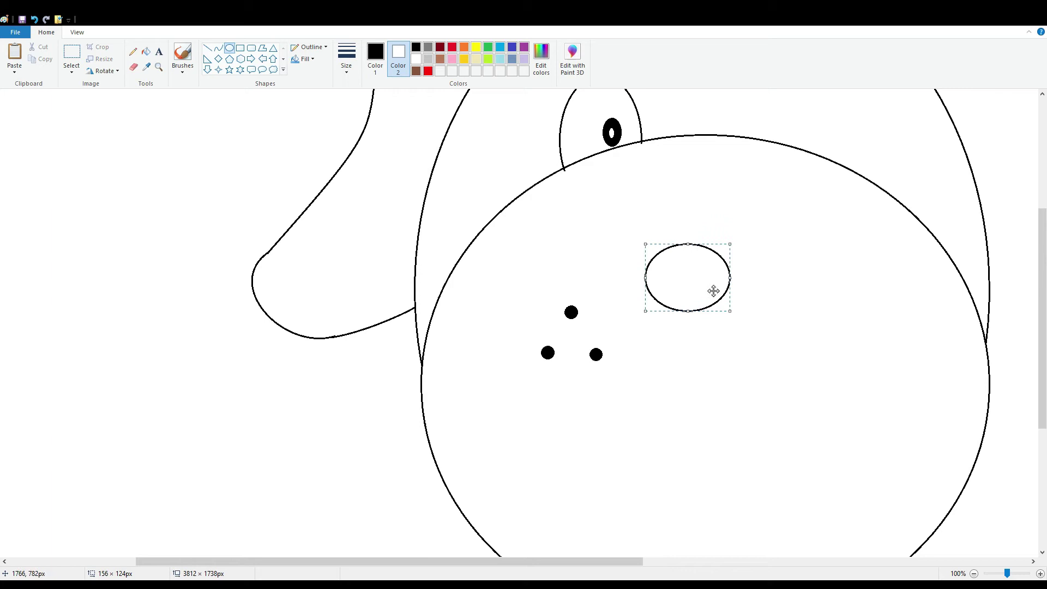
pyautogui.click(811, 292)
# Draw a vertical line down from the nose and a short diagonal line to its lower left for half the mouth.
pyautogui.scroll(-2, 811, 292)
pyautogui.click(207, 48)
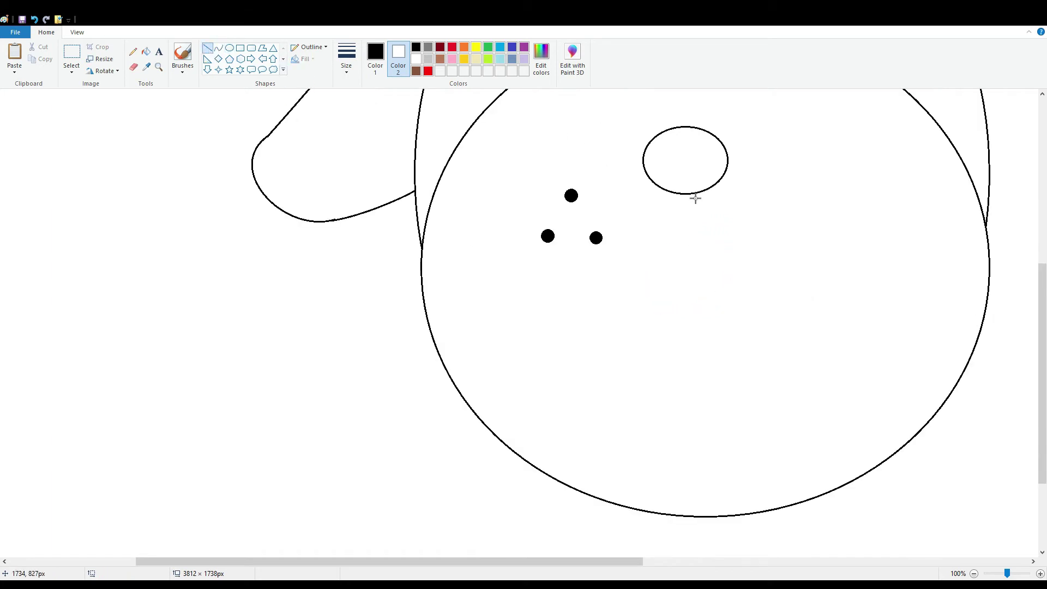
pyautogui.moveTo(690, 201)
pyautogui.mouseDown()
pyautogui.moveTo(708, 400)
pyautogui.moveTo(727, 344)
pyautogui.moveTo(692, 346)
pyautogui.moveTo(621, 386)
pyautogui.mouseUp()
# Separate the left half of the dog's face along the vertical mouth line and delete the remaining right half.
pyautogui.click(974, 573)
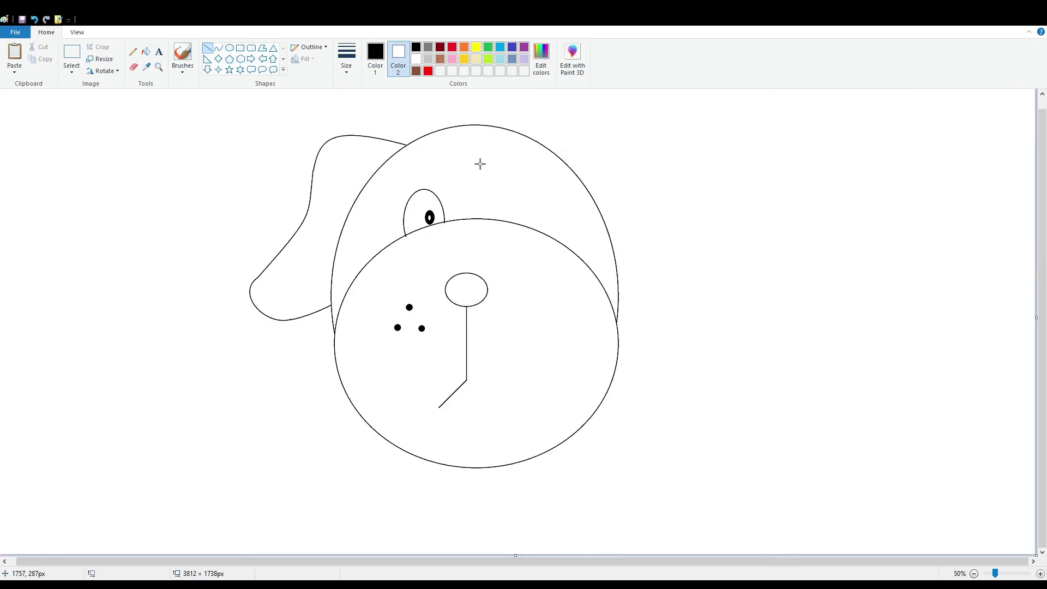
pyautogui.click(71, 55)
pyautogui.moveTo(165, 105); pyautogui.dragTo(473, 573)
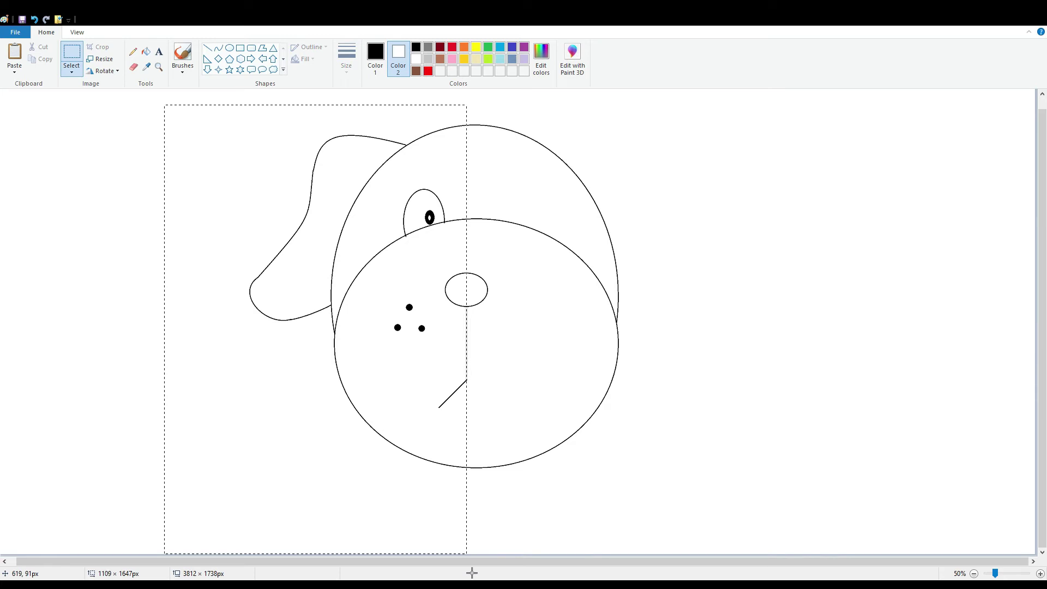
pyautogui.moveTo(475, 572); pyautogui.dragTo(474, 572)
pyautogui.moveTo(423, 484); pyautogui.dragTo(327, 470)
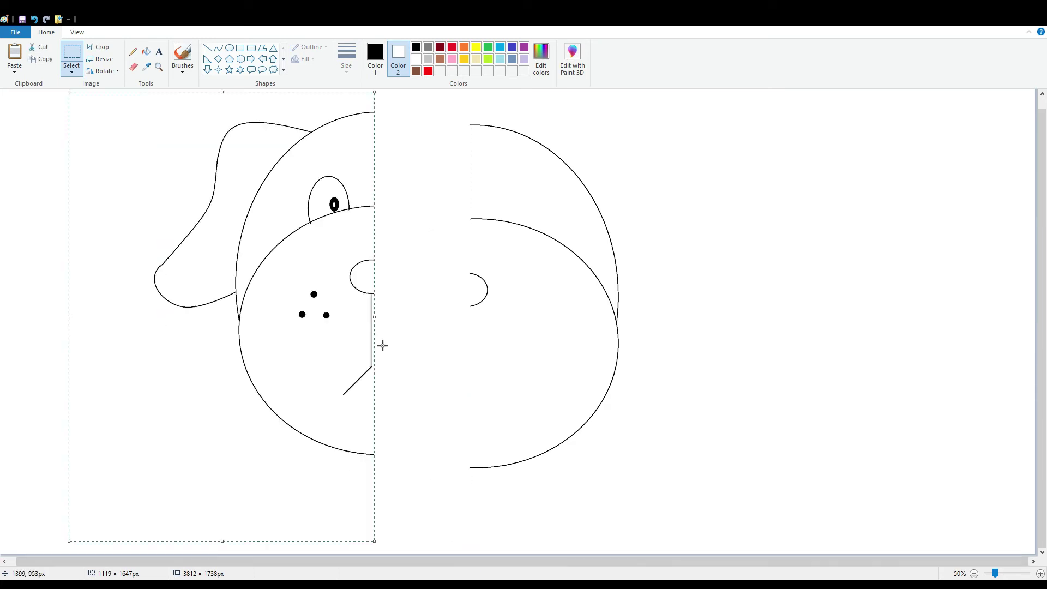
pyautogui.moveTo(443, 117)
pyautogui.mouseDown()
pyautogui.moveTo(598, 419)
pyautogui.moveTo(664, 517)
pyautogui.mouseUp()
pyautogui.press('Delete')
# Duplicate the half face, flip the copy horizontally, and align it with the original to complete the symmetrical dog's head.
pyautogui.moveTo(119, 93)
pyautogui.mouseDown()
pyautogui.moveTo(378, 509)
pyautogui.moveTo(397, 494)
pyautogui.mouseUp()
pyautogui.click(21, 60)
pyautogui.click(104, 71)
pyautogui.click(134, 133)
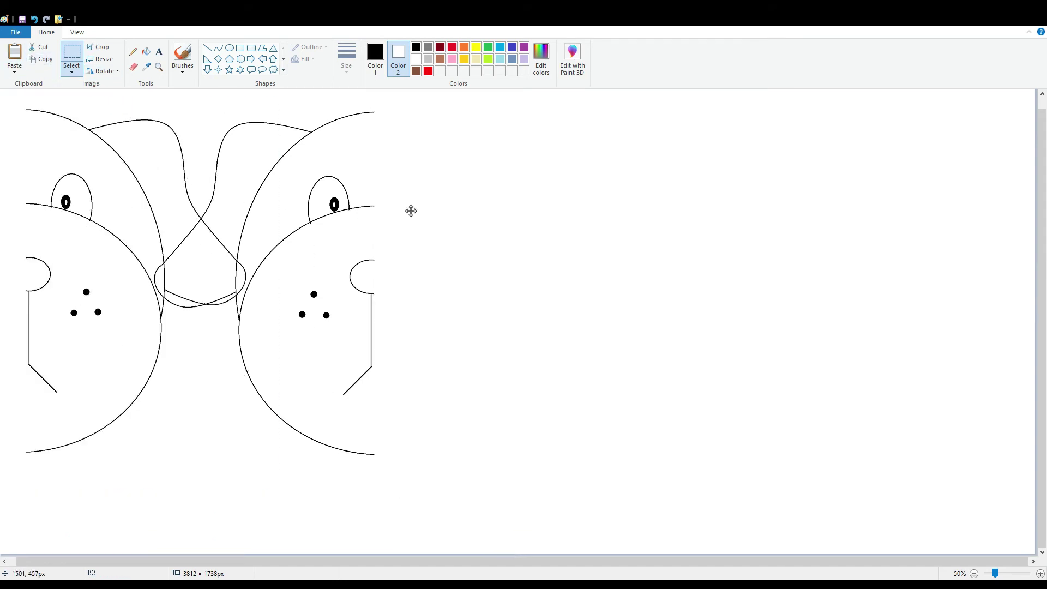
pyautogui.moveTo(188, 180); pyautogui.dragTo(532, 186)
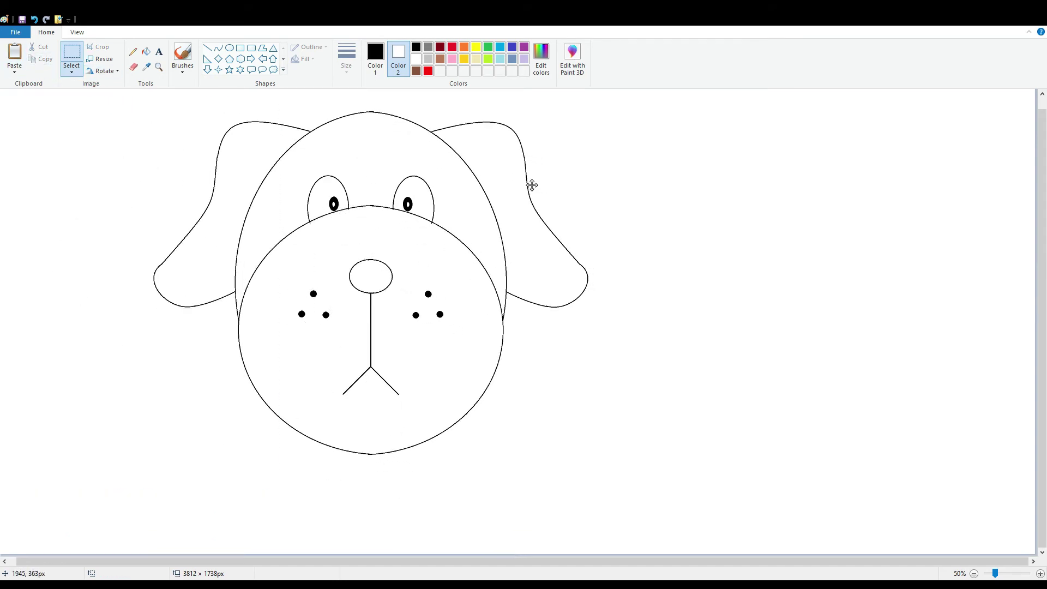
pyautogui.click(761, 201)
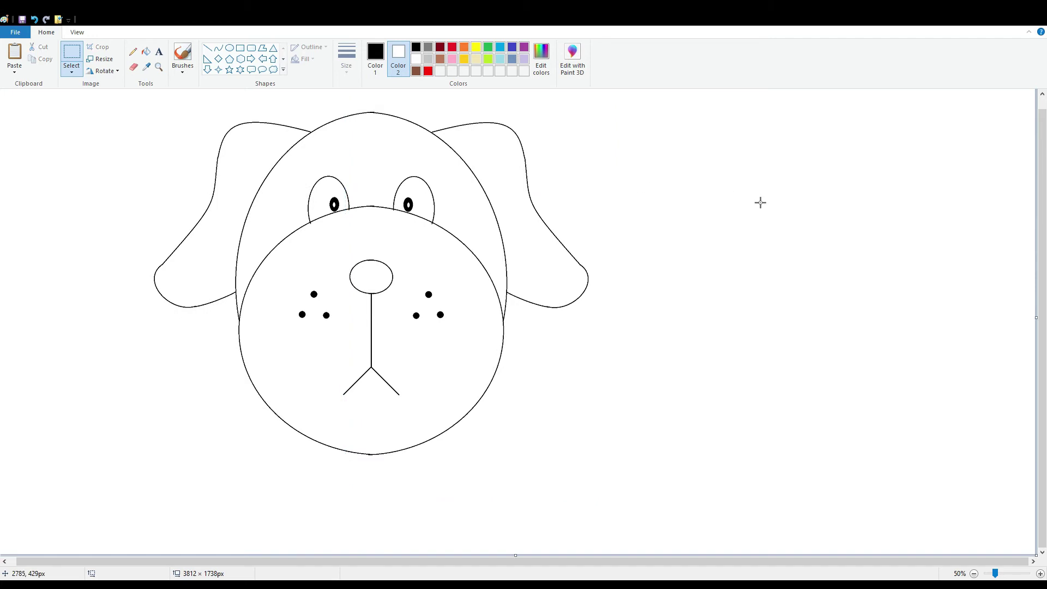
# Fill the dog's head and both ears with light brown.
pyautogui.click(146, 51)
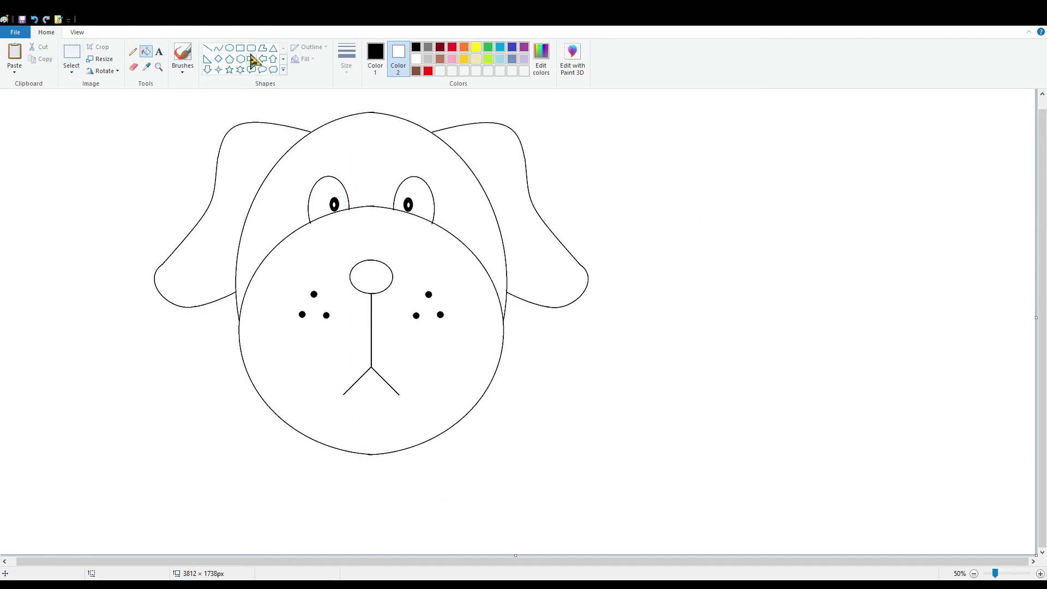
pyautogui.click(441, 58)
pyautogui.click(393, 142)
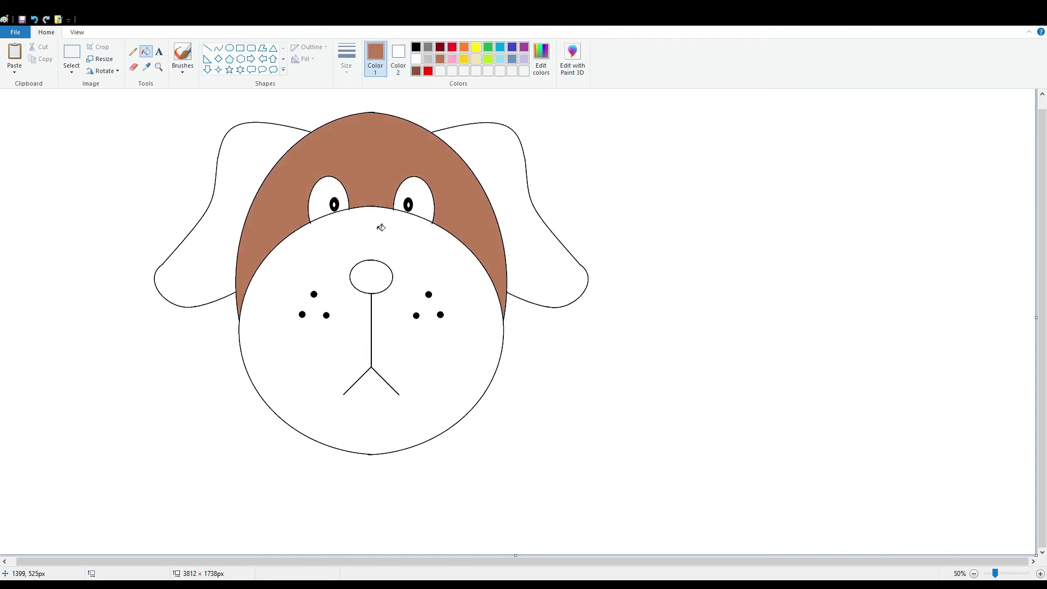
pyautogui.click(511, 165)
pyautogui.click(203, 159)
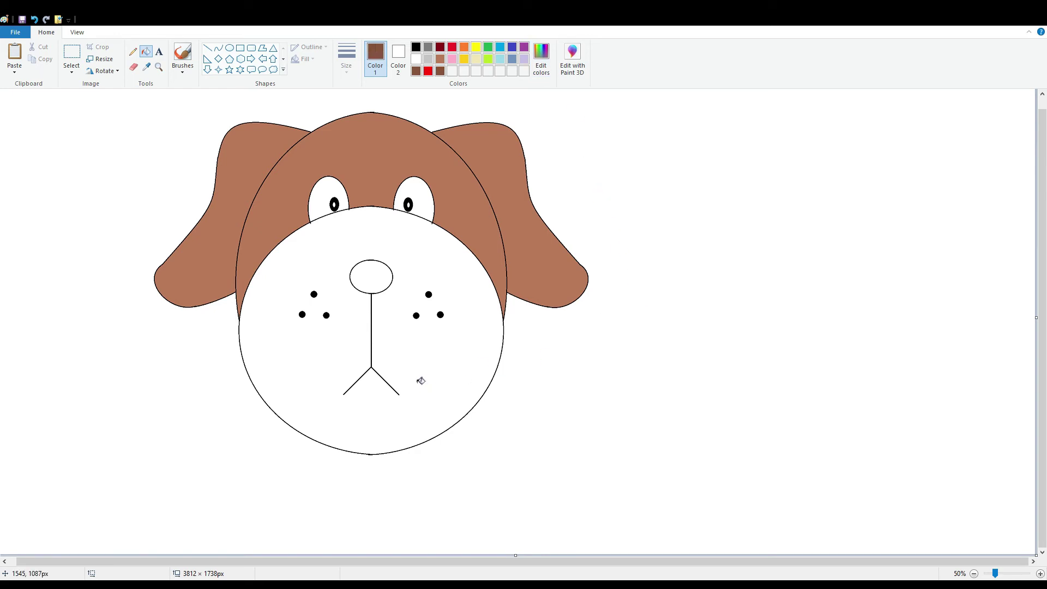
# Fill the muzzle with dark brown and the nose with a very dark grey.
pyautogui.click(421, 381)
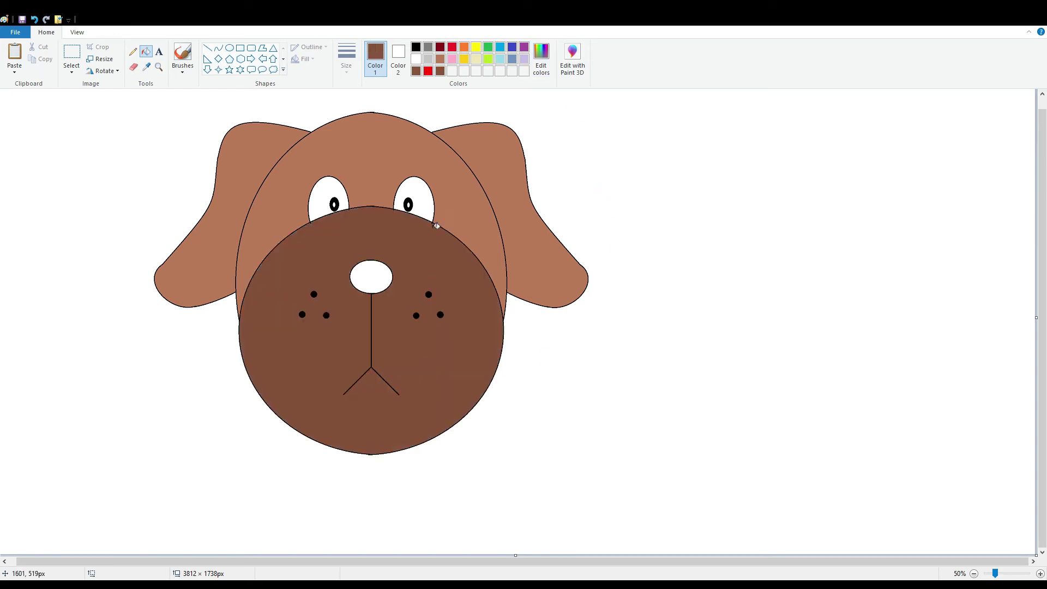
pyautogui.click(428, 47)
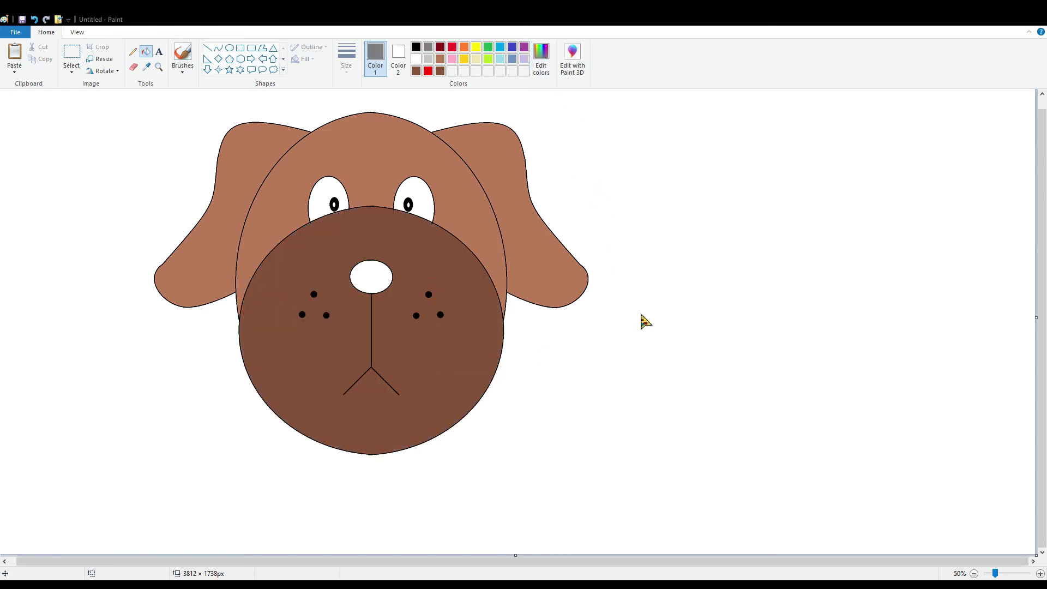
pyautogui.click(374, 289)
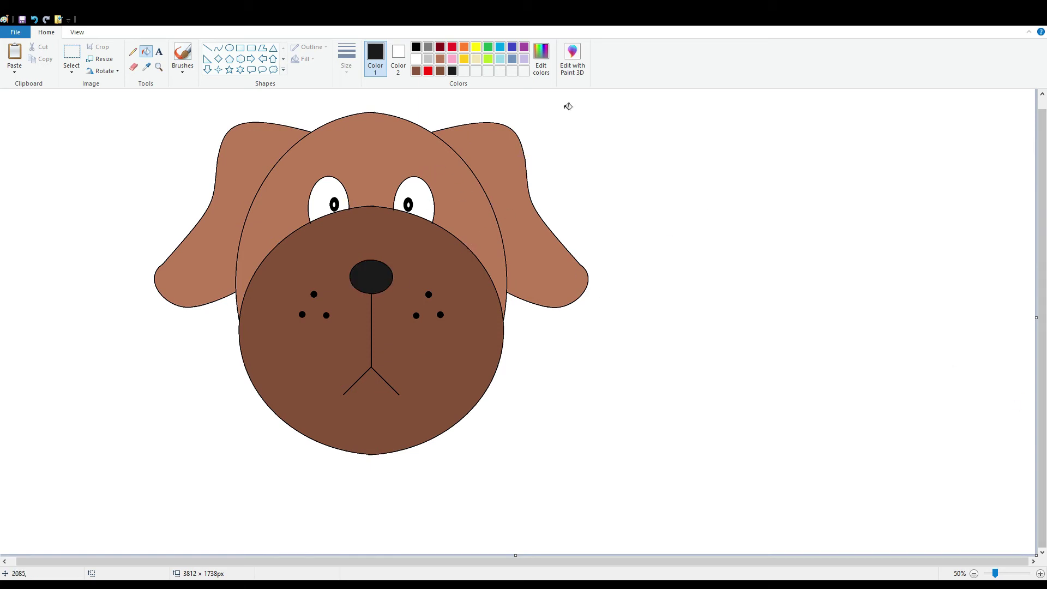
# Recolour the connected black outlines of the head, ears, eyes and muzzle to white with the fill tool.
pyautogui.click(417, 59)
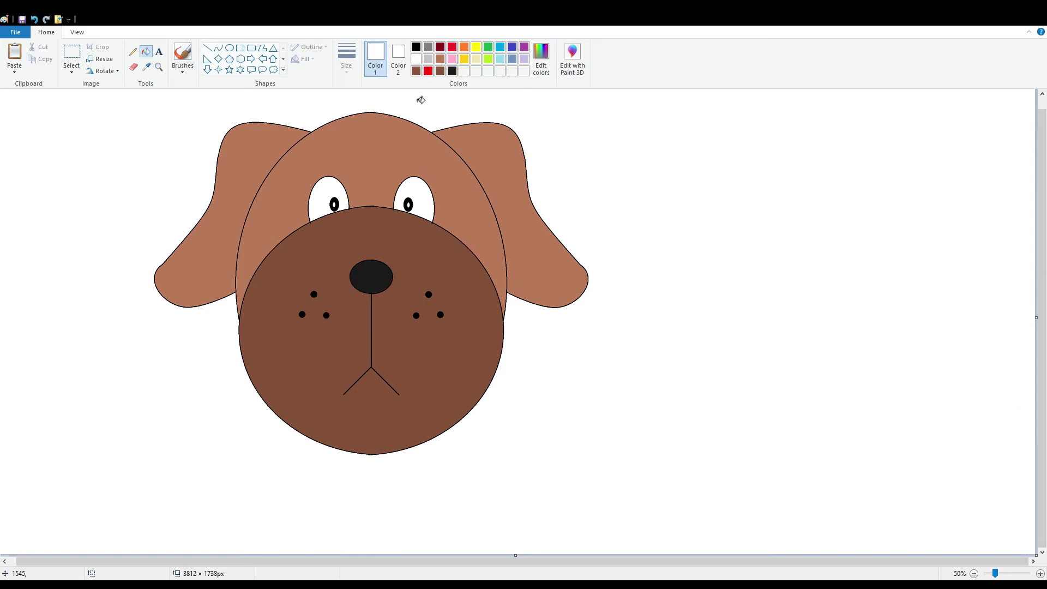
pyautogui.click(377, 209)
# Sample the head's light brown and draw a short line across the white outline where the head's left side meets the muzzle.
pyautogui.click(1001, 573)
pyautogui.scroll(-2, 645, 388)
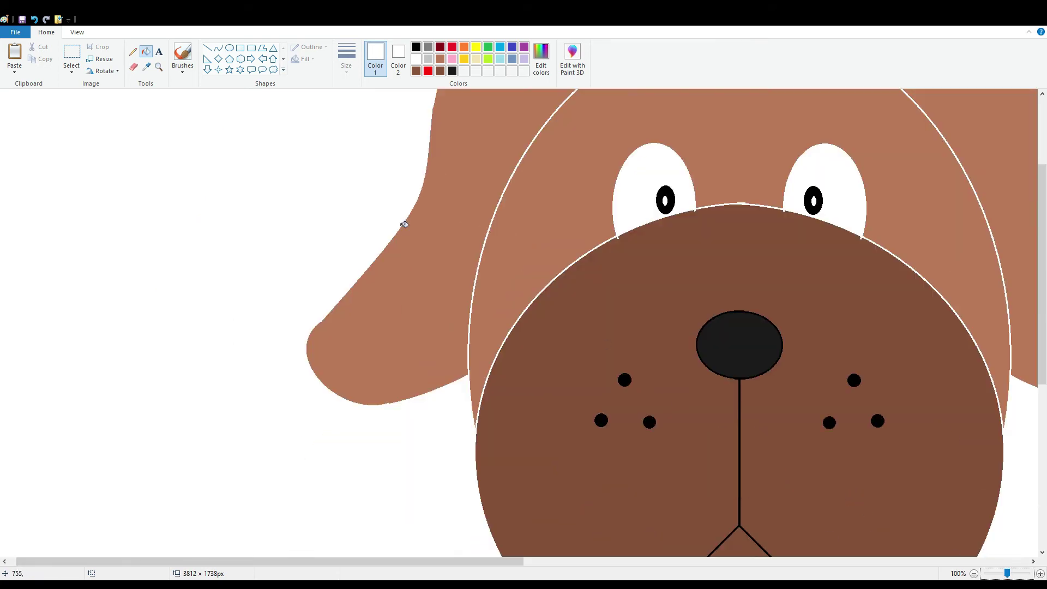
pyautogui.click(207, 48)
pyautogui.click(146, 67)
pyautogui.click(484, 287)
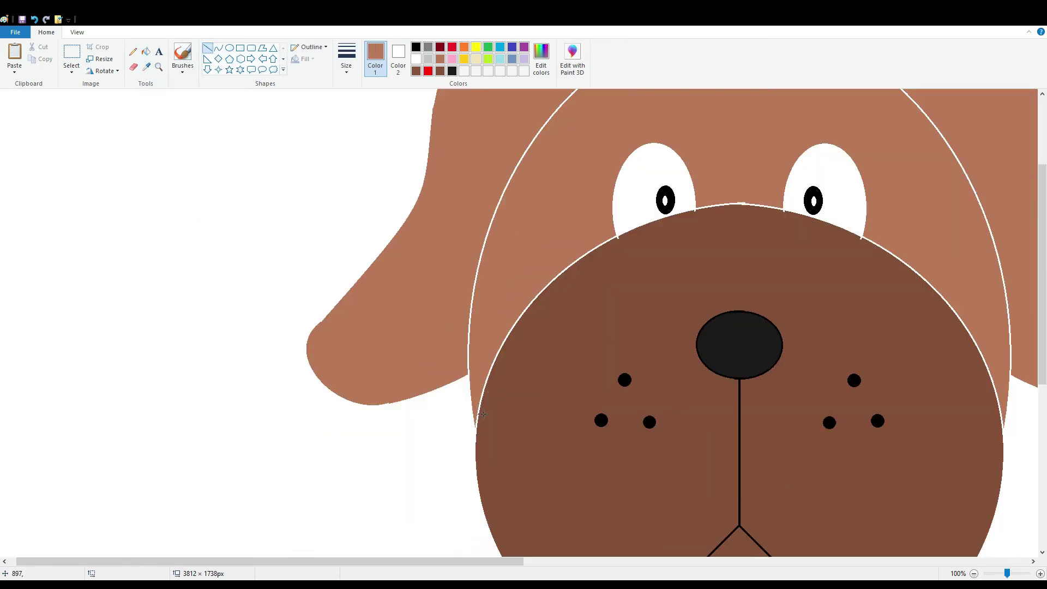
pyautogui.moveTo(482, 415); pyautogui.dragTo(478, 431)
pyautogui.click(482, 278)
# Draw short light-brown lines across the white outline at both eyes' lower corners and where the head's right side meets the muzzle.
pyautogui.moveTo(344, 561); pyautogui.dragTo(453, 561)
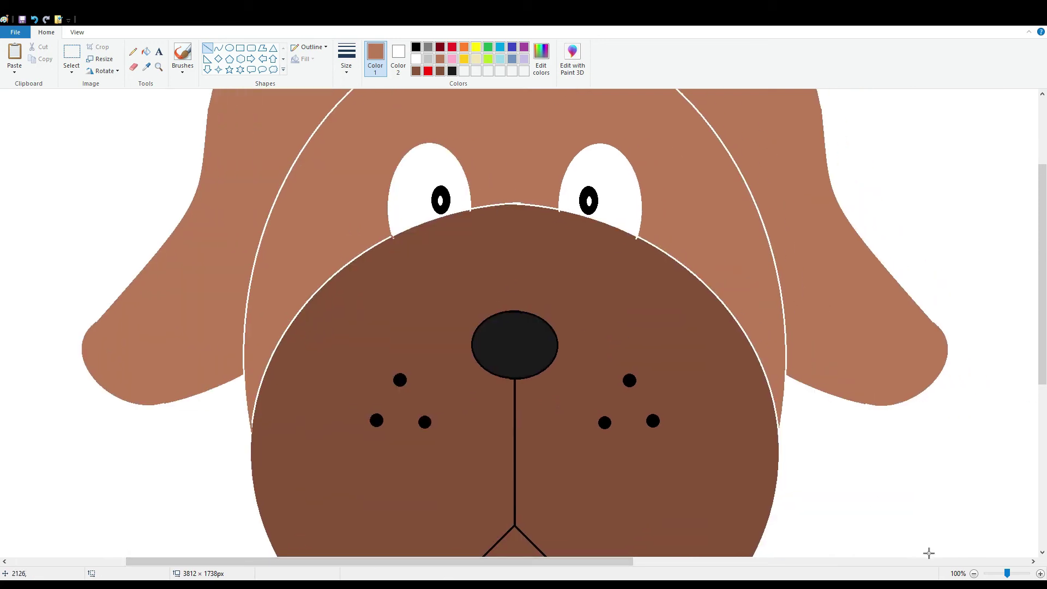
pyautogui.scroll(1, 929, 553)
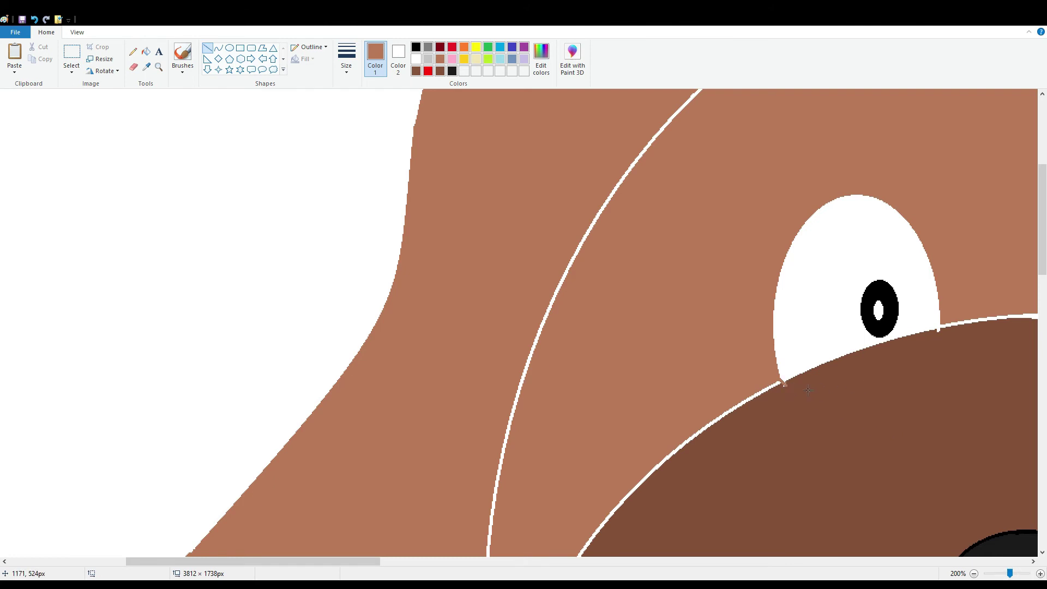
pyautogui.click(787, 387)
pyautogui.moveTo(371, 561); pyautogui.dragTo(533, 562)
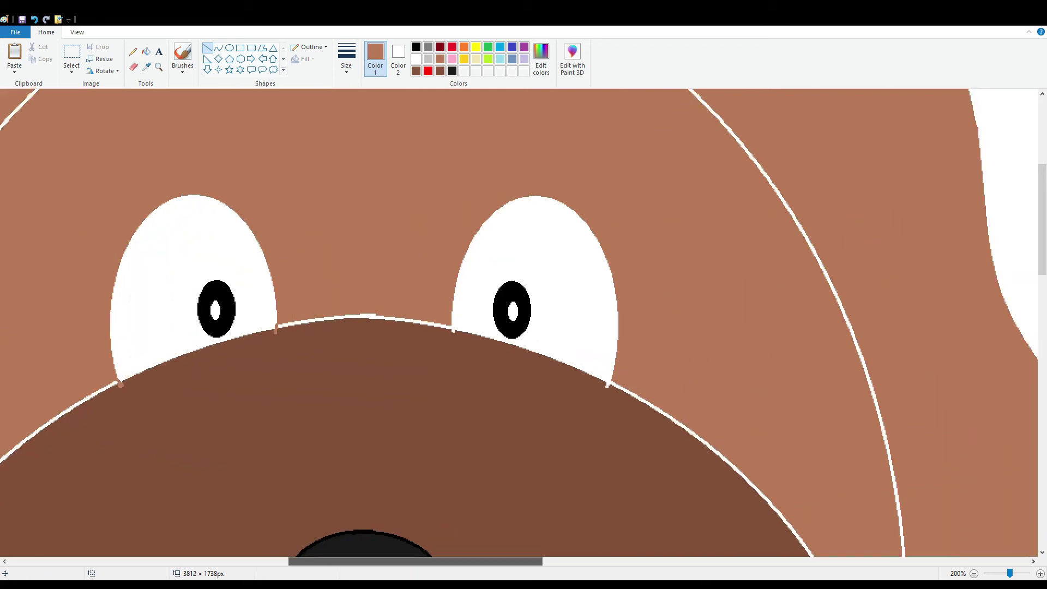
pyautogui.moveTo(457, 321); pyautogui.dragTo(456, 328)
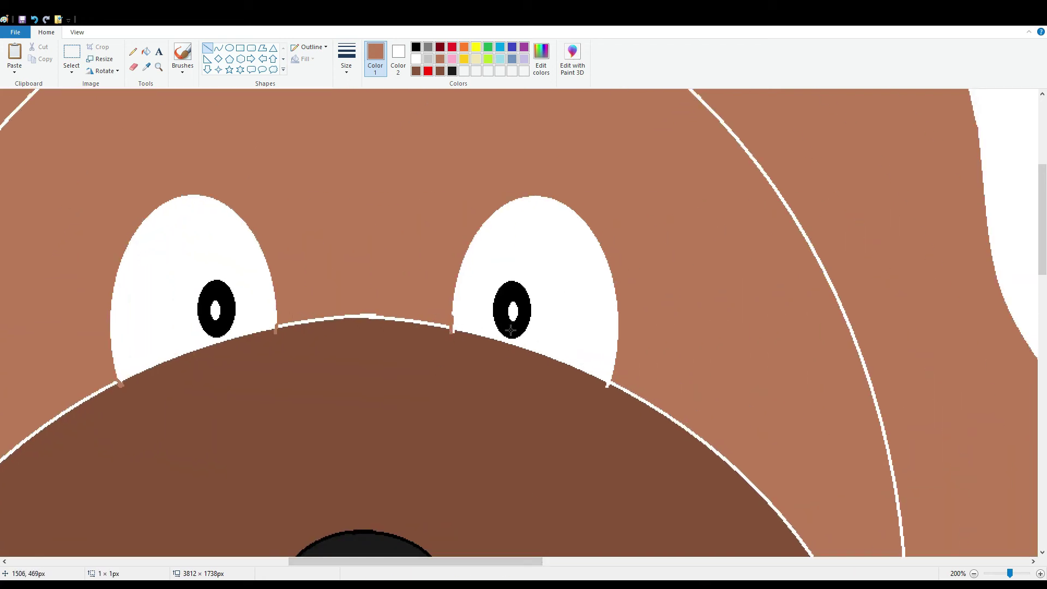
pyautogui.moveTo(609, 390); pyautogui.dragTo(610, 391)
pyautogui.scroll(-5, 201, 127)
pyautogui.moveTo(893, 536); pyautogui.dragTo(890, 555)
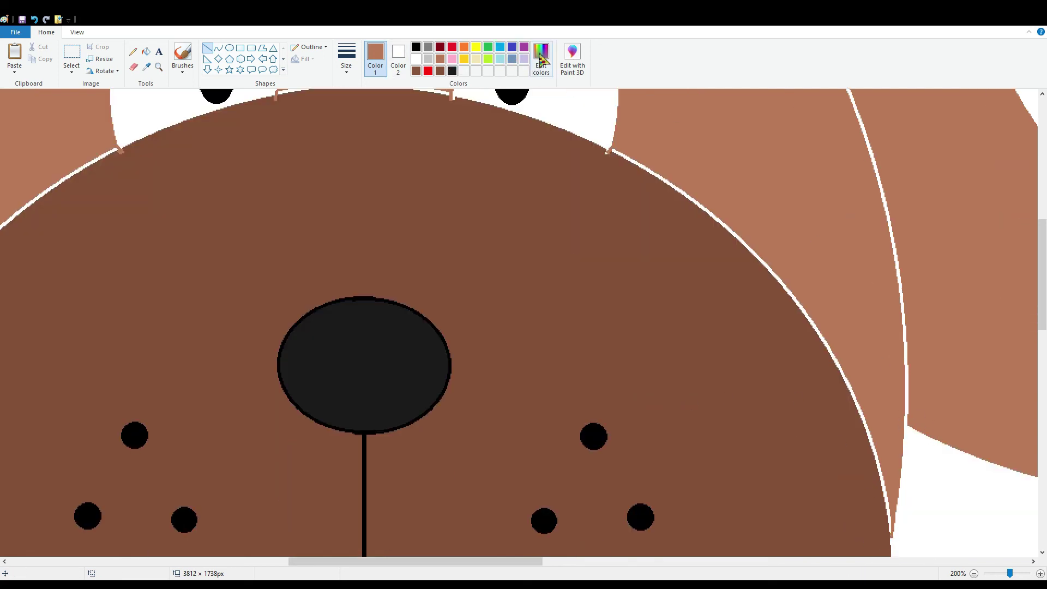
# Fill the dog's right-hand ear with the newly mixed, slightly redder brown.
pyautogui.click(146, 52)
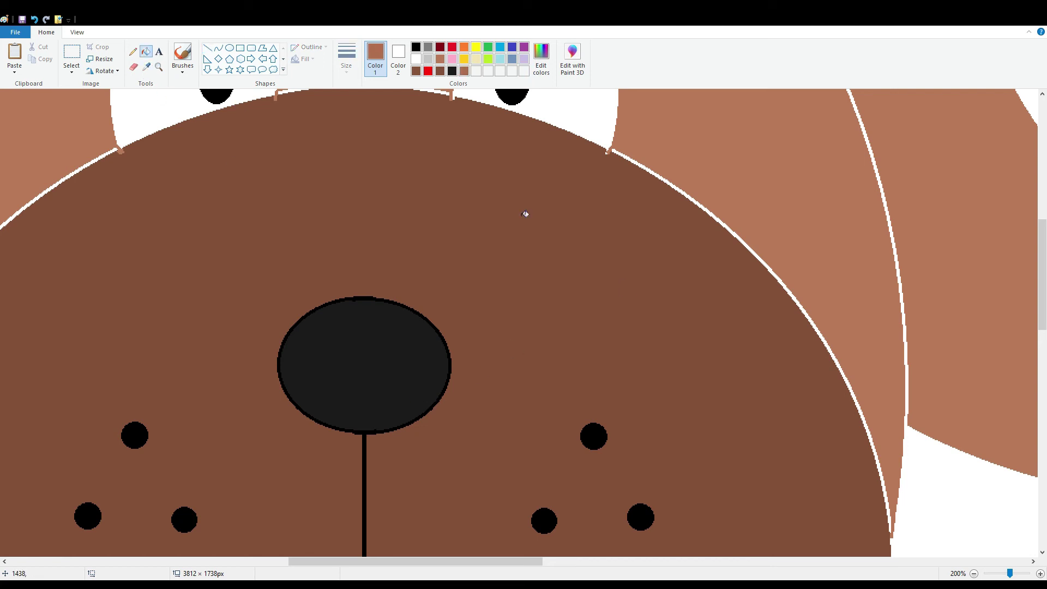
pyautogui.click(960, 277)
pyautogui.click(68, 140)
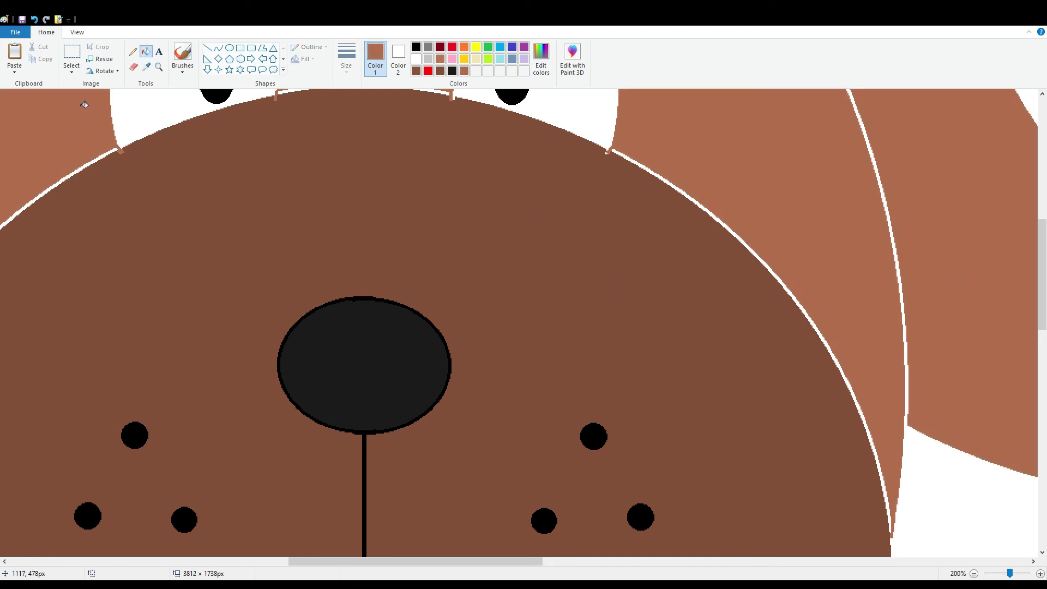
pyautogui.click(34, 19)
pyautogui.click(696, 175)
pyautogui.click(34, 19)
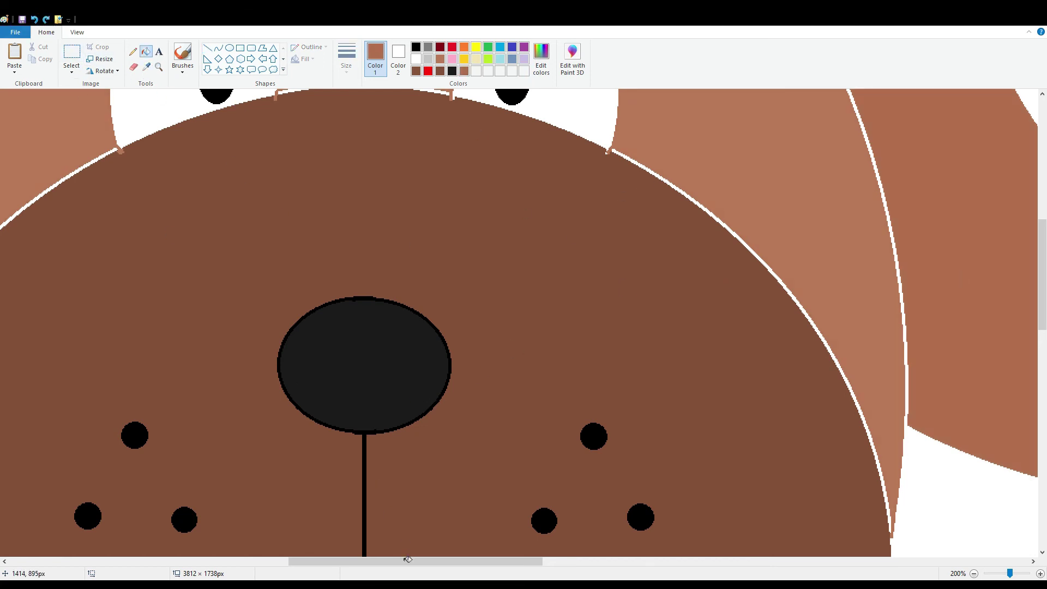
# Fill the left-hand ear with the redder brown and draw short lines in that colour across the white outline where the ears meet the head.
pyautogui.moveTo(447, 565); pyautogui.dragTo(325, 347)
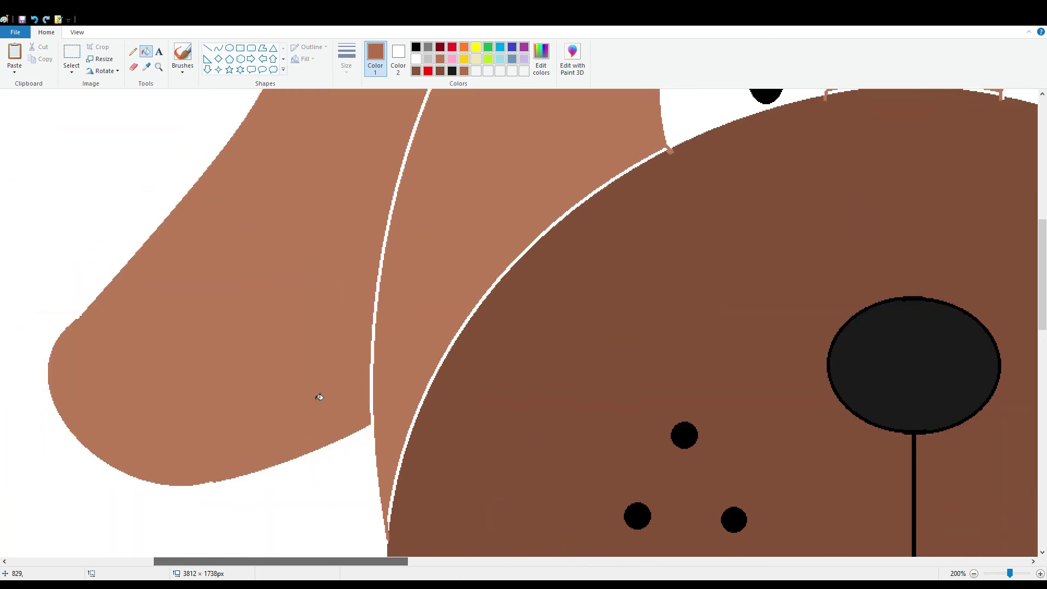
pyautogui.moveTo(349, 568); pyautogui.dragTo(562, 513)
pyautogui.click(207, 48)
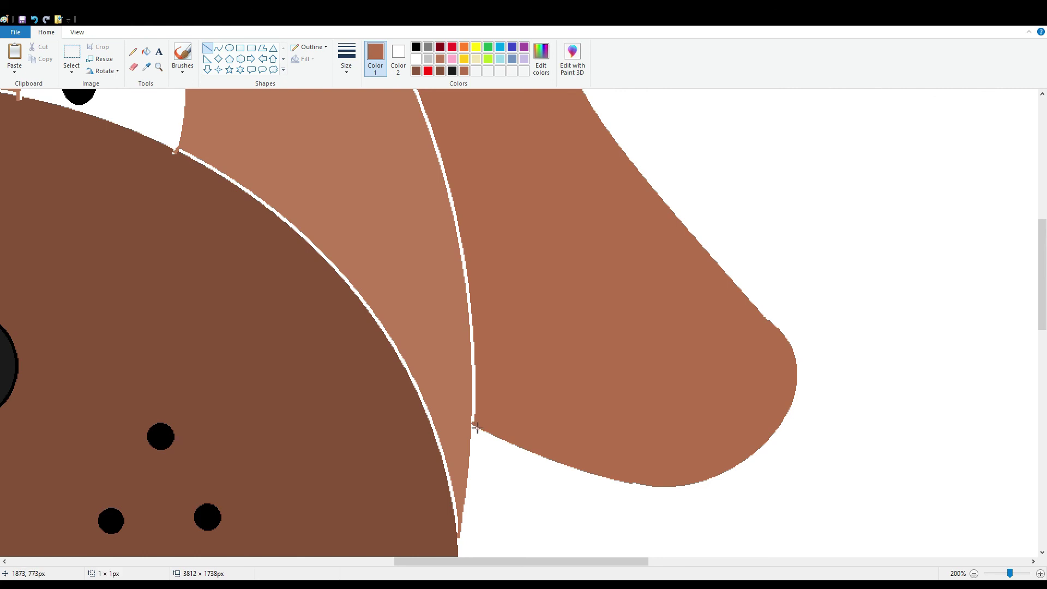
pyautogui.scroll(8, 476, 428)
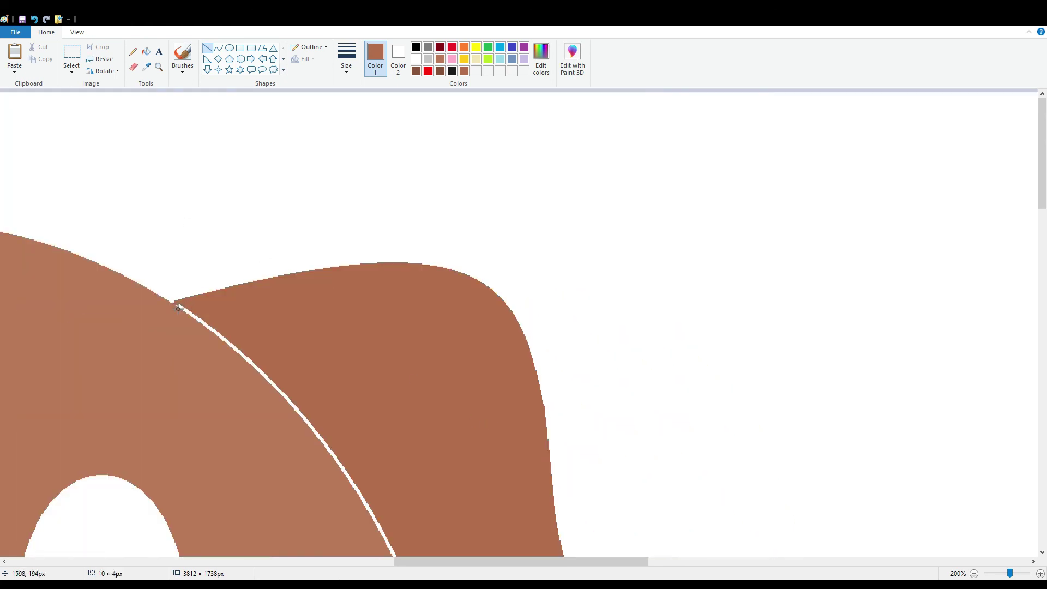
pyautogui.moveTo(413, 563); pyautogui.dragTo(245, 527)
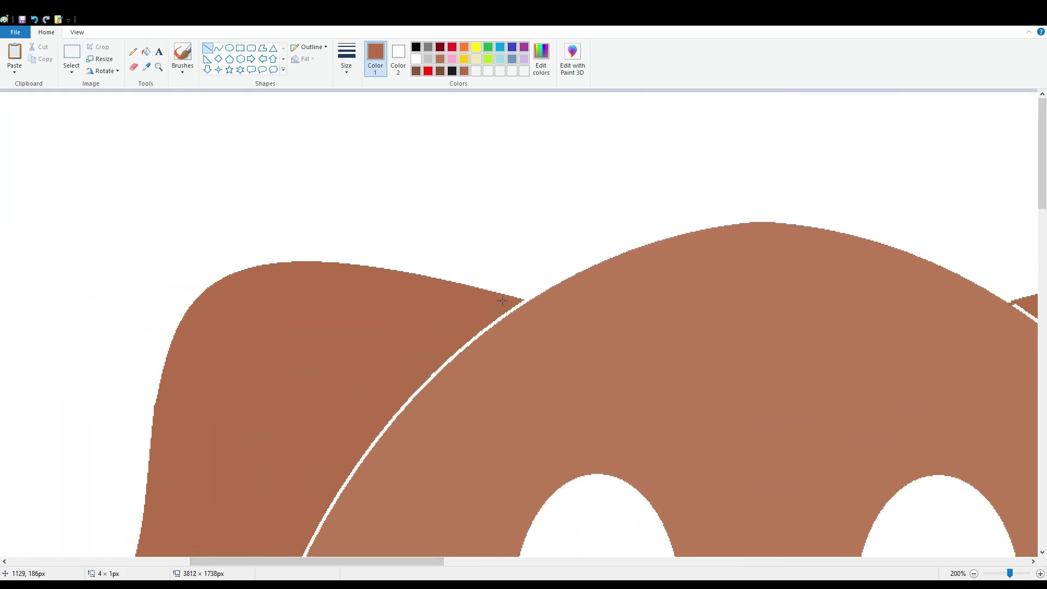
pyautogui.scroll(-9, 527, 304)
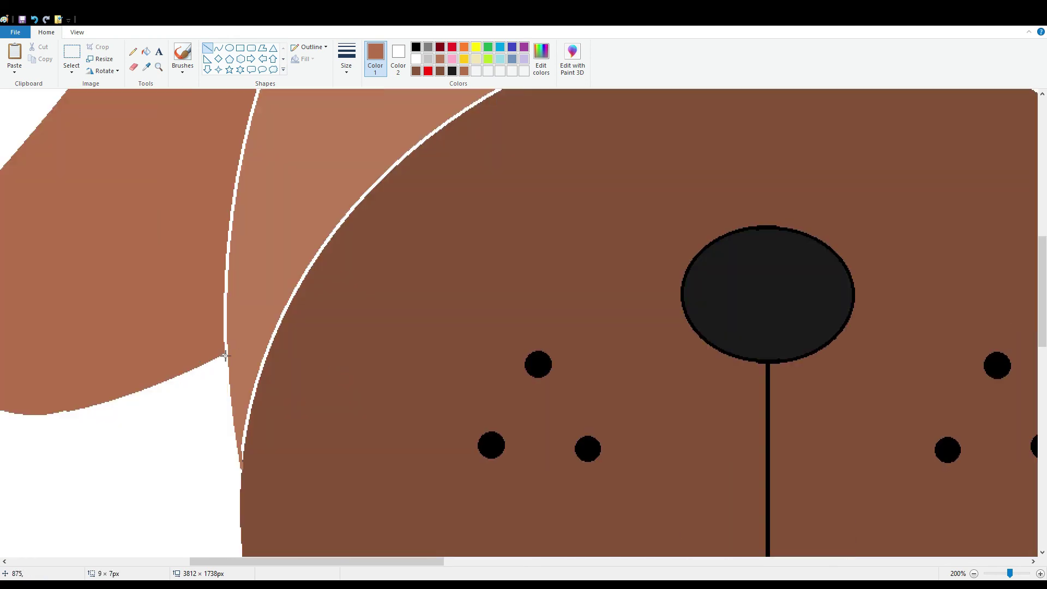
pyautogui.hotkey('ctrl', 'z')
# Fill the white outlines between the head and both ears with the ears' reddish brown.
pyautogui.scroll(9, 323, 365)
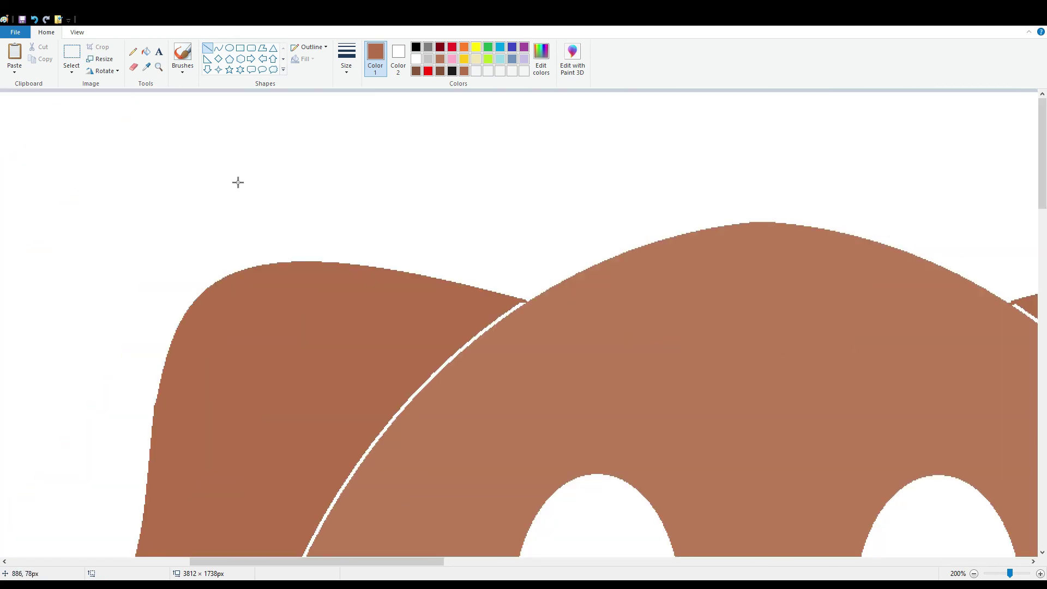
pyautogui.click(145, 51)
pyautogui.click(478, 342)
pyautogui.moveTo(398, 558); pyautogui.dragTo(553, 562)
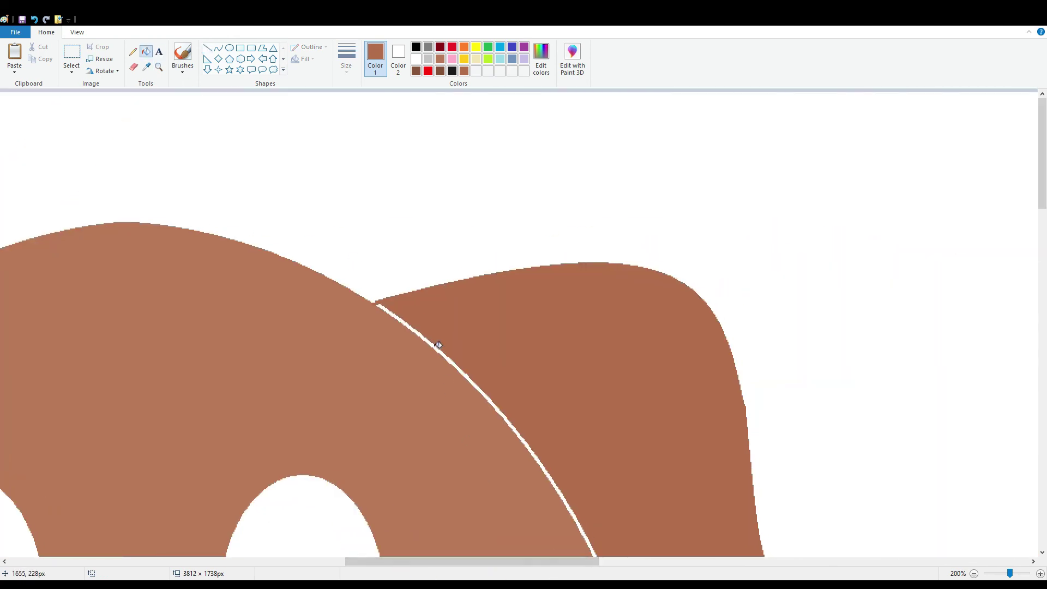
pyautogui.click(424, 353)
# Sample the head's light brown and fill the white outline segments between the head and the muzzle with it.
pyautogui.scroll(-4, 425, 357)
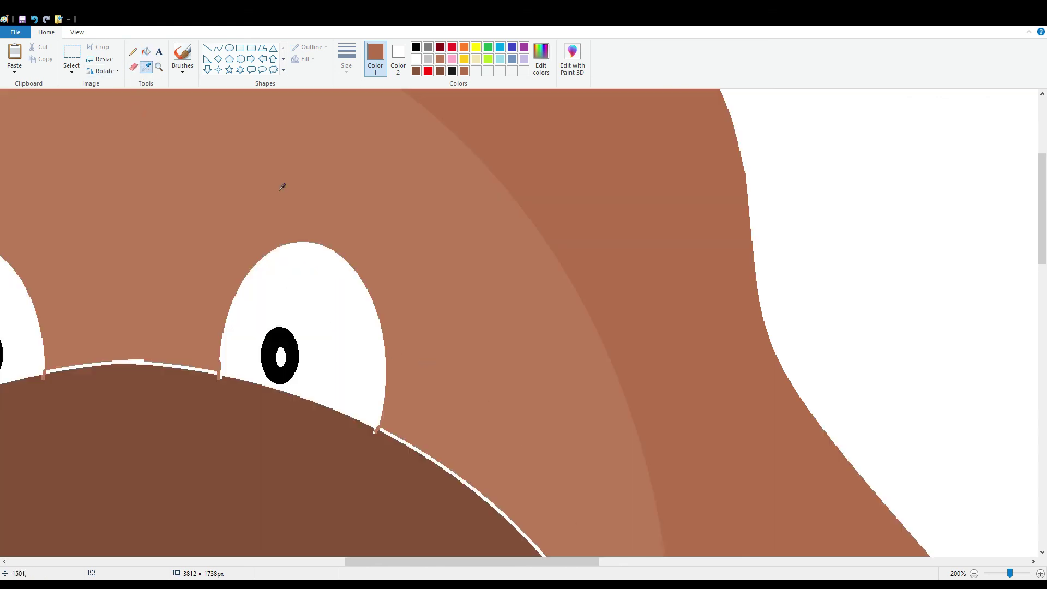
pyautogui.click(424, 456)
pyautogui.moveTo(458, 561); pyautogui.dragTo(384, 562)
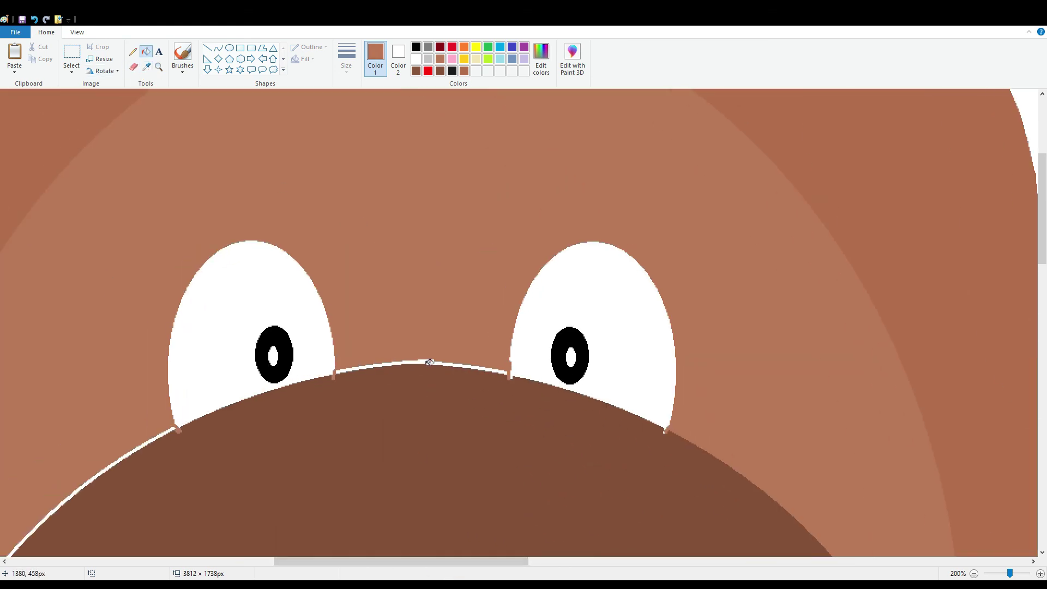
pyautogui.click(429, 366)
pyautogui.click(159, 440)
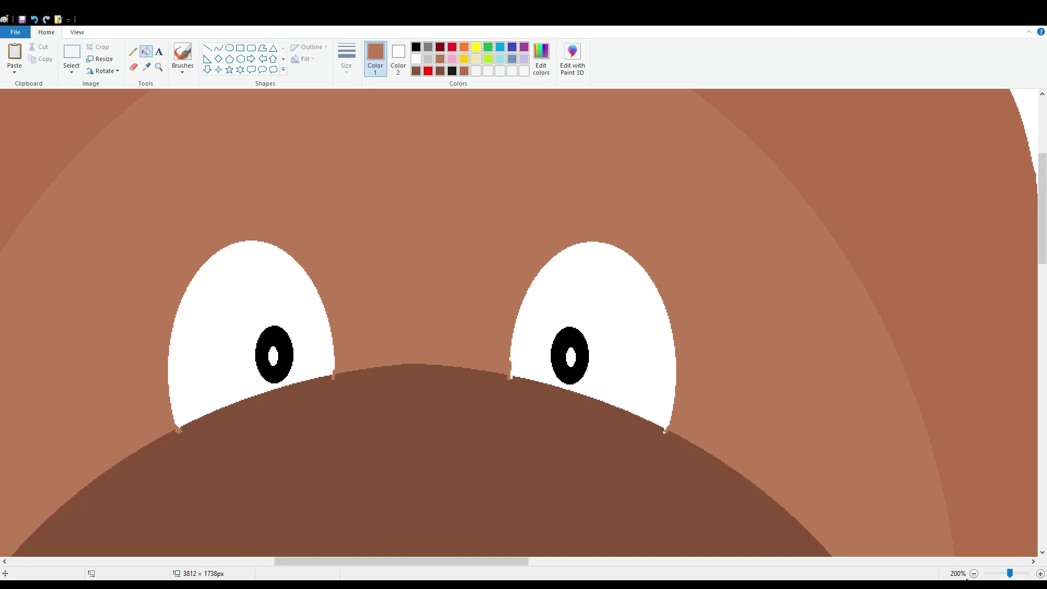
# Select the whole dog's head, move it to the centre of the canvas, and deselect it.
pyautogui.click(972, 575)
pyautogui.click(970, 576)
pyautogui.click(71, 54)
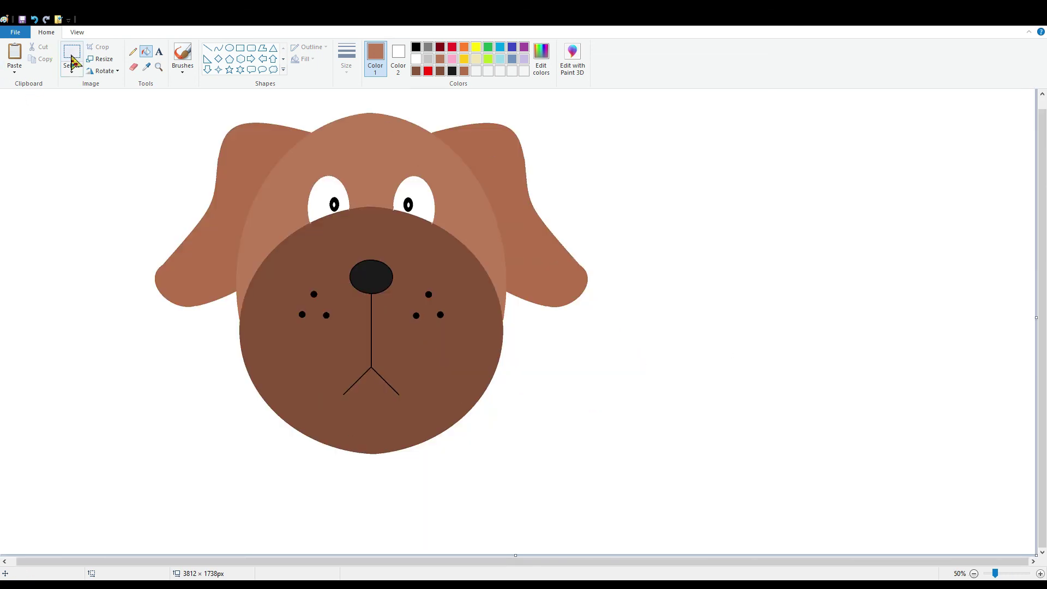
pyautogui.moveTo(666, 495); pyautogui.dragTo(73, 87)
pyautogui.moveTo(253, 170); pyautogui.dragTo(392, 194)
pyautogui.click(904, 329)
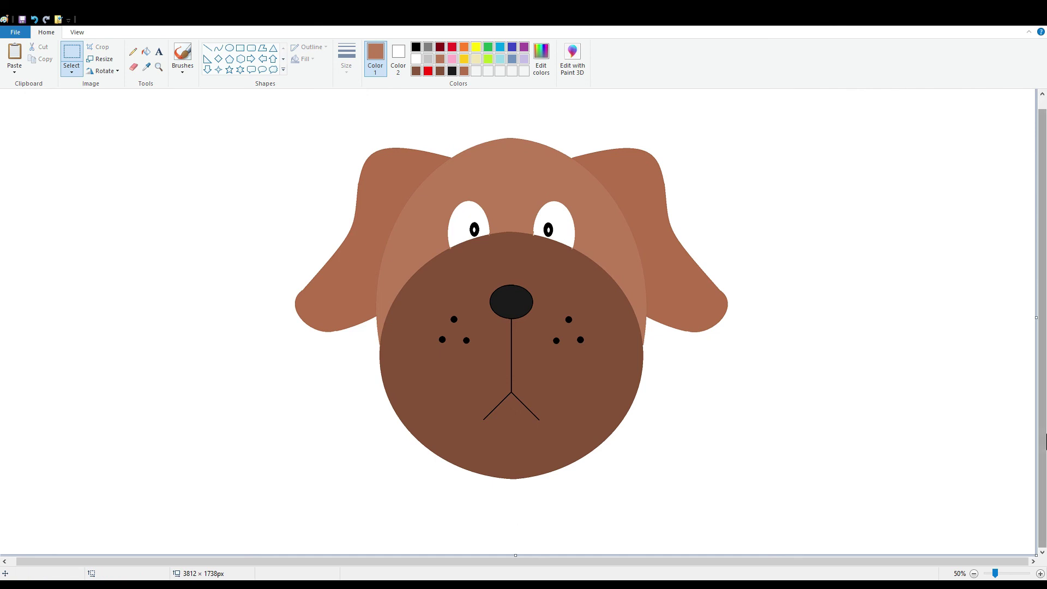